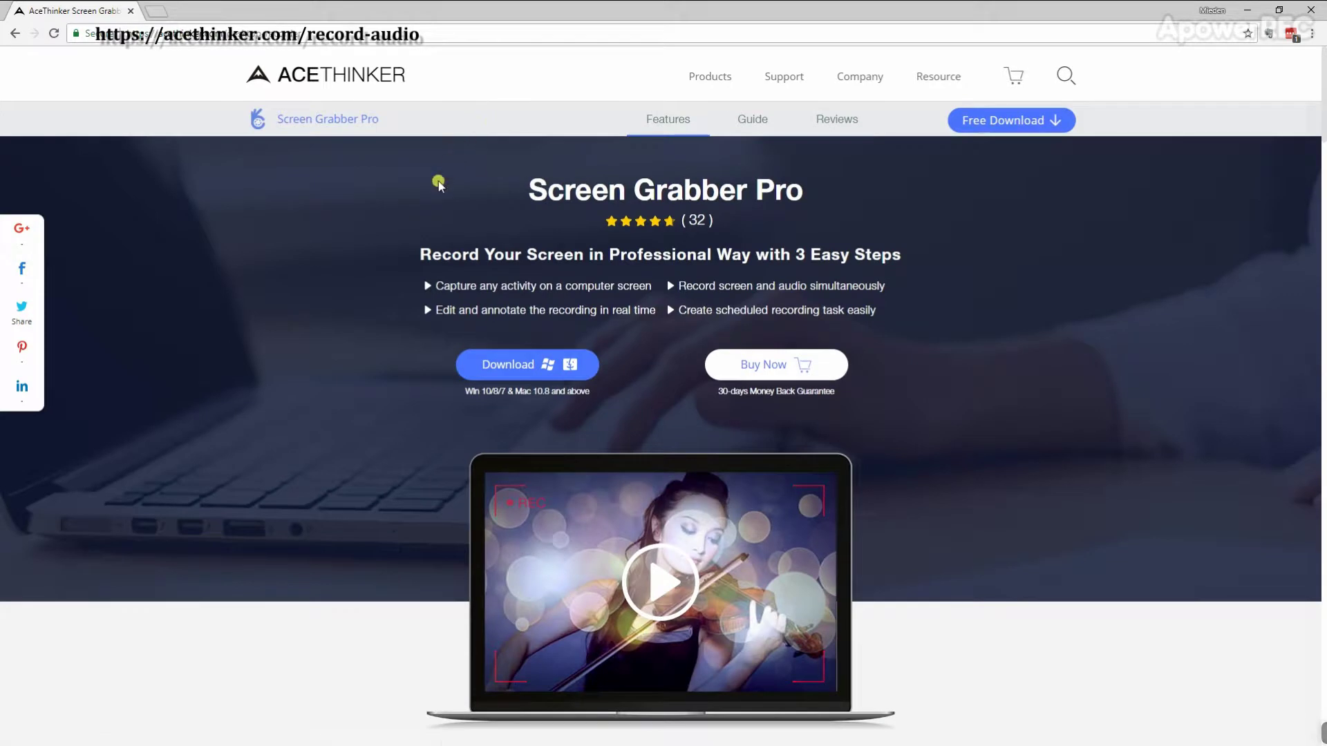
# Download the Screen Grabber Pro installer from AceThinker and install it through the setup wizard
pyautogui.click(524, 363)
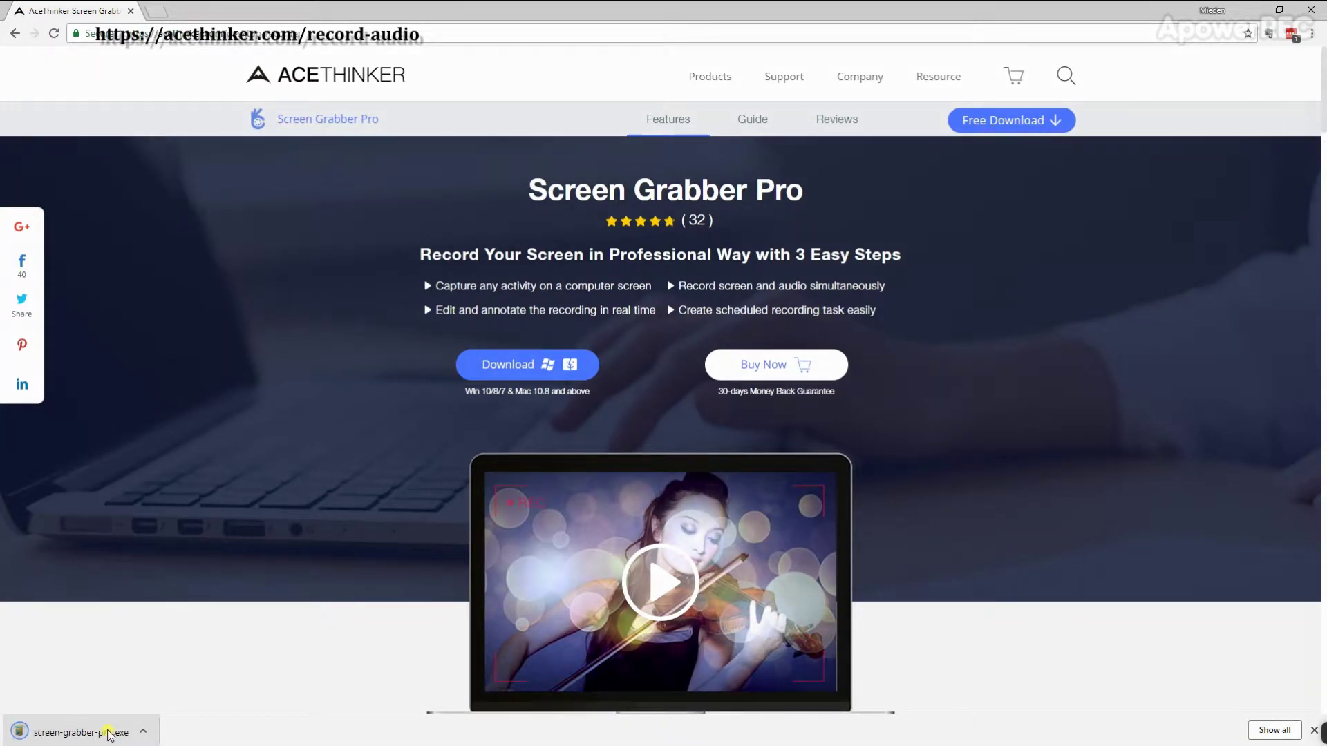
pyautogui.click(110, 734)
pyautogui.click(705, 392)
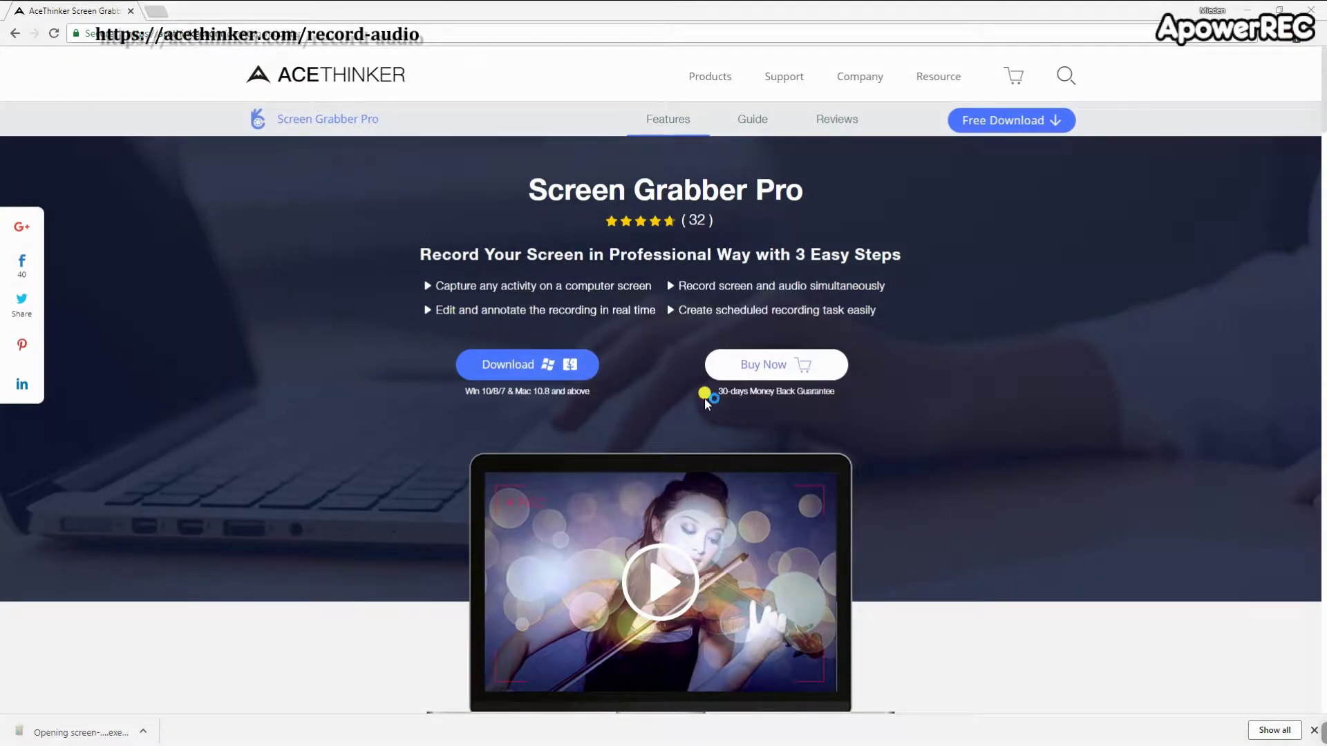
pyautogui.click(679, 415)
pyautogui.click(752, 508)
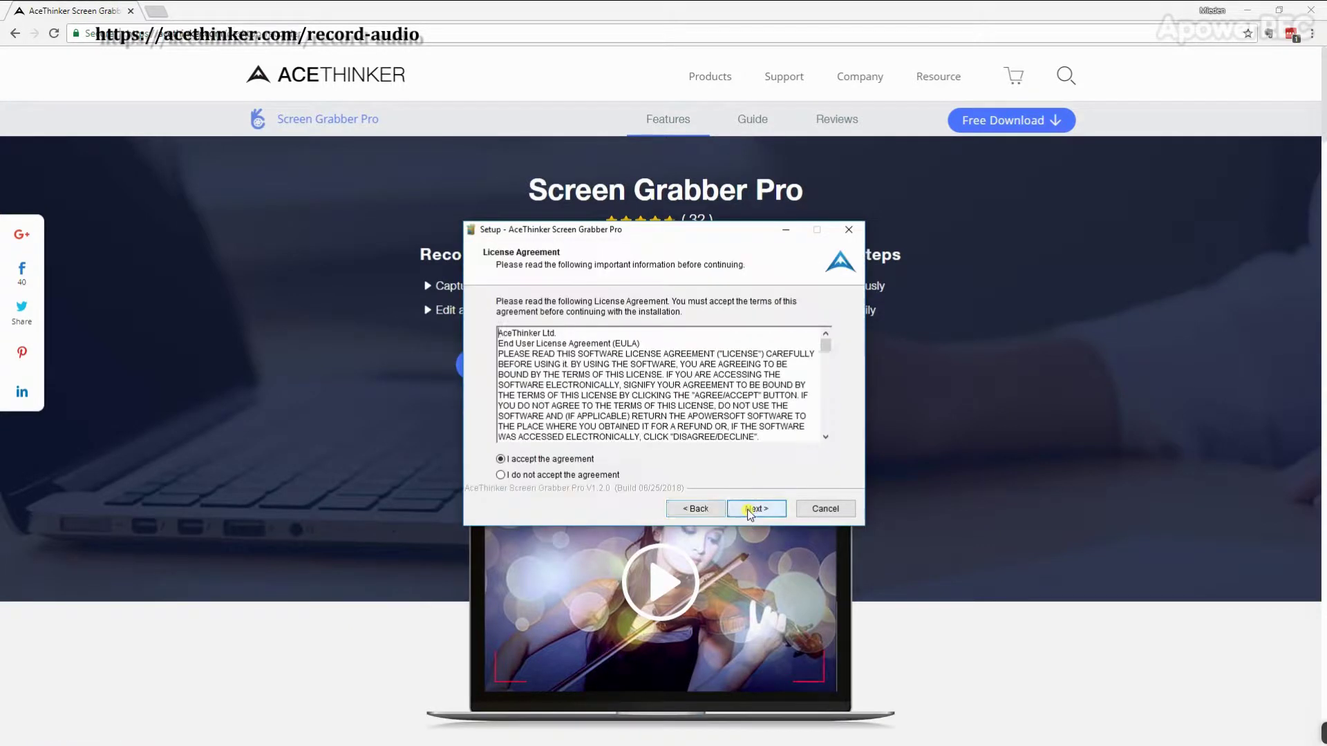
pyautogui.click(750, 510)
pyautogui.click(752, 510)
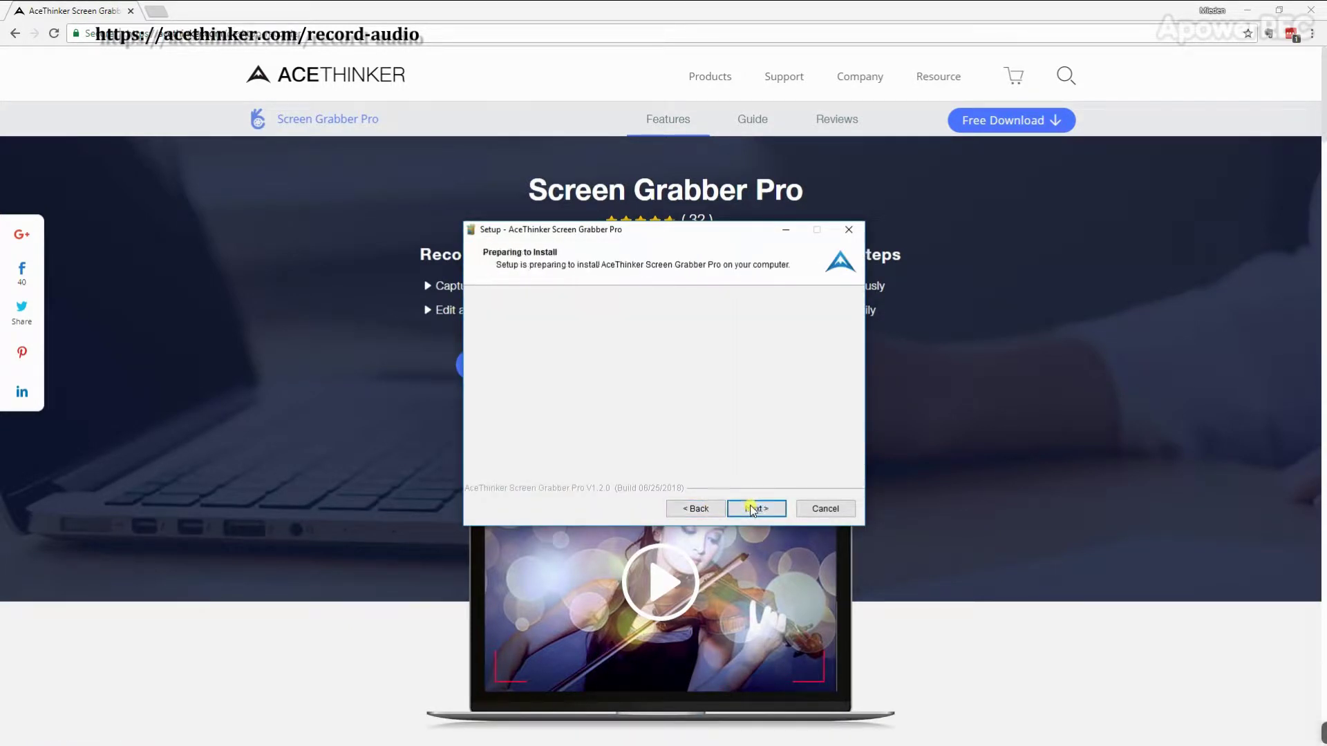
pyautogui.click(752, 508)
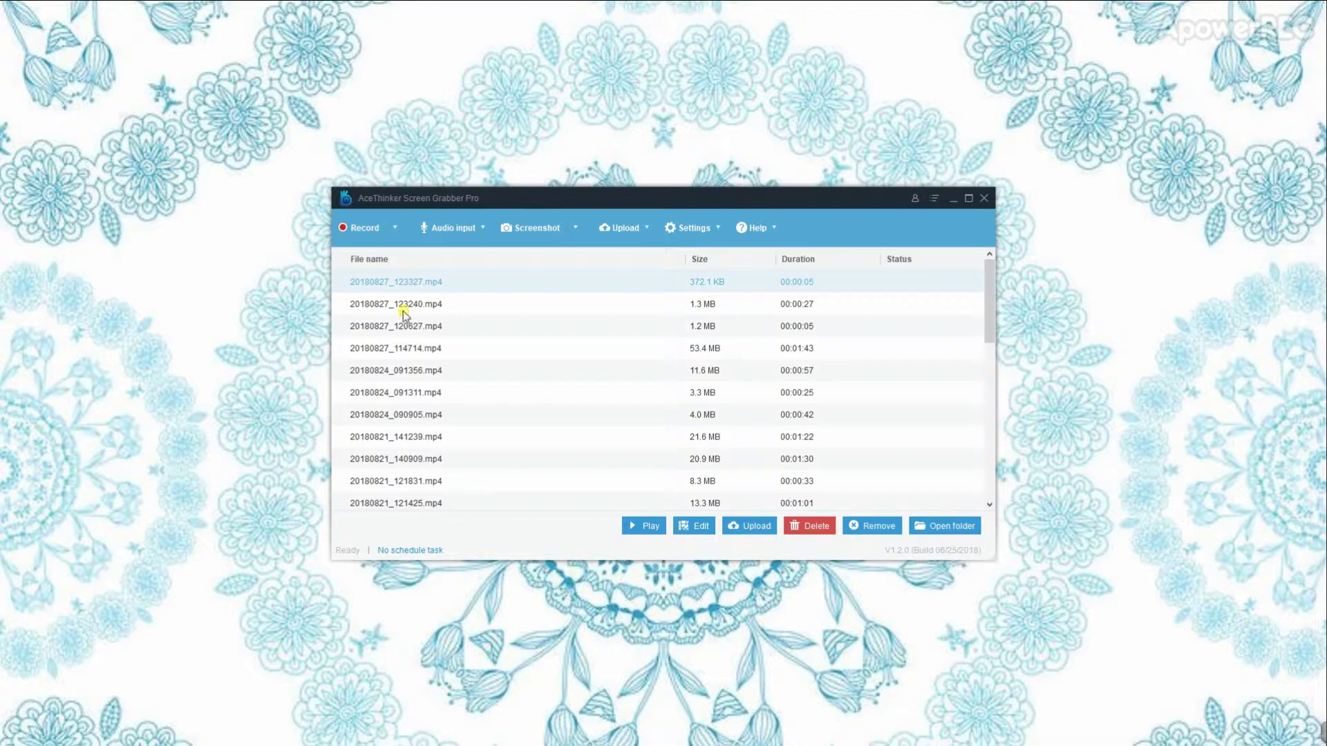
# Glance at the Record mode list, then bring up the system sound volume settings at 100
pyautogui.click(397, 229)
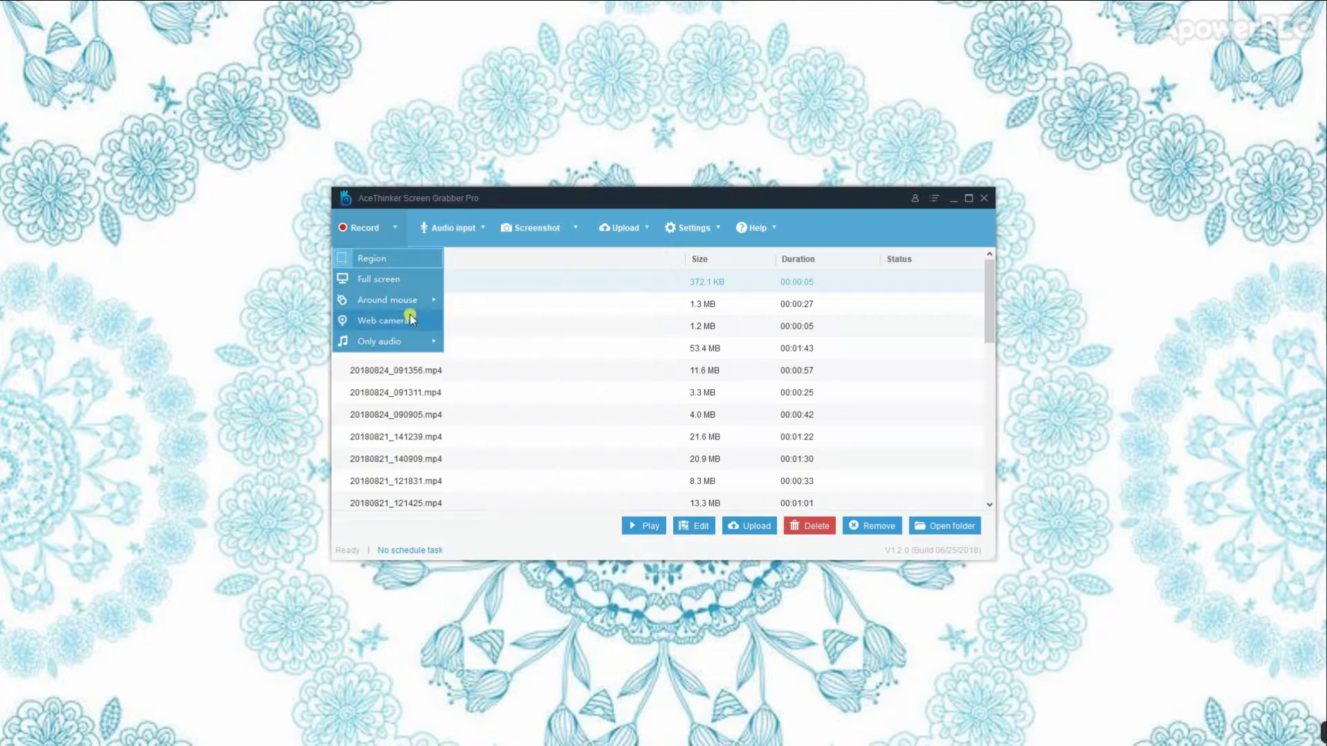
pyautogui.moveTo(381, 341)
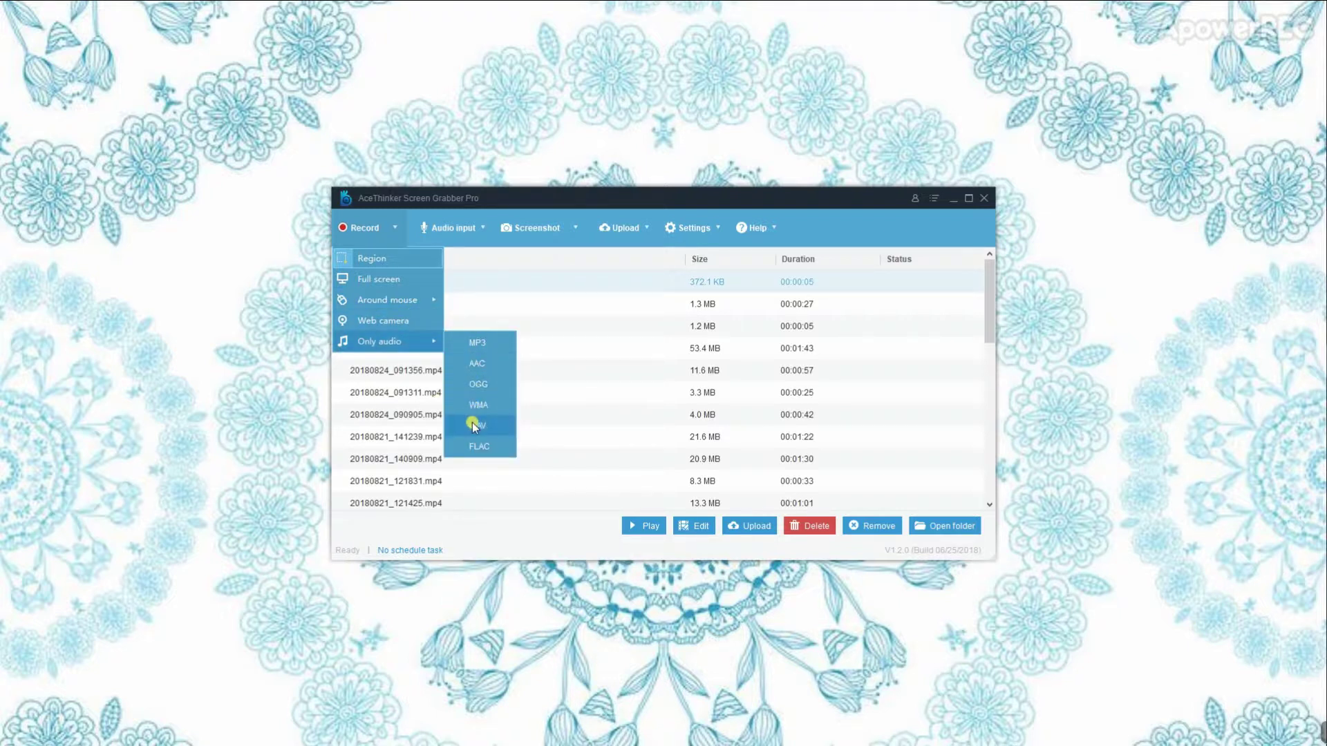
pyautogui.click(1230, 526)
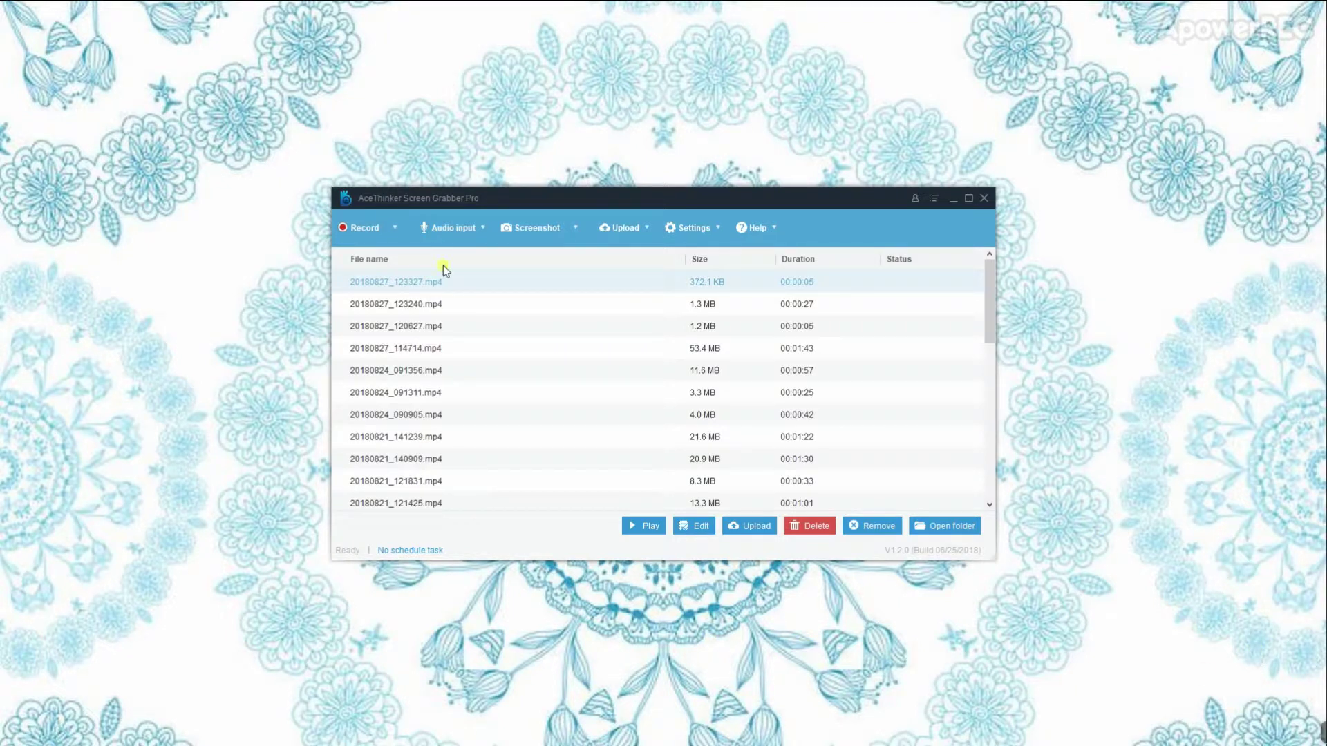
pyautogui.click(466, 232)
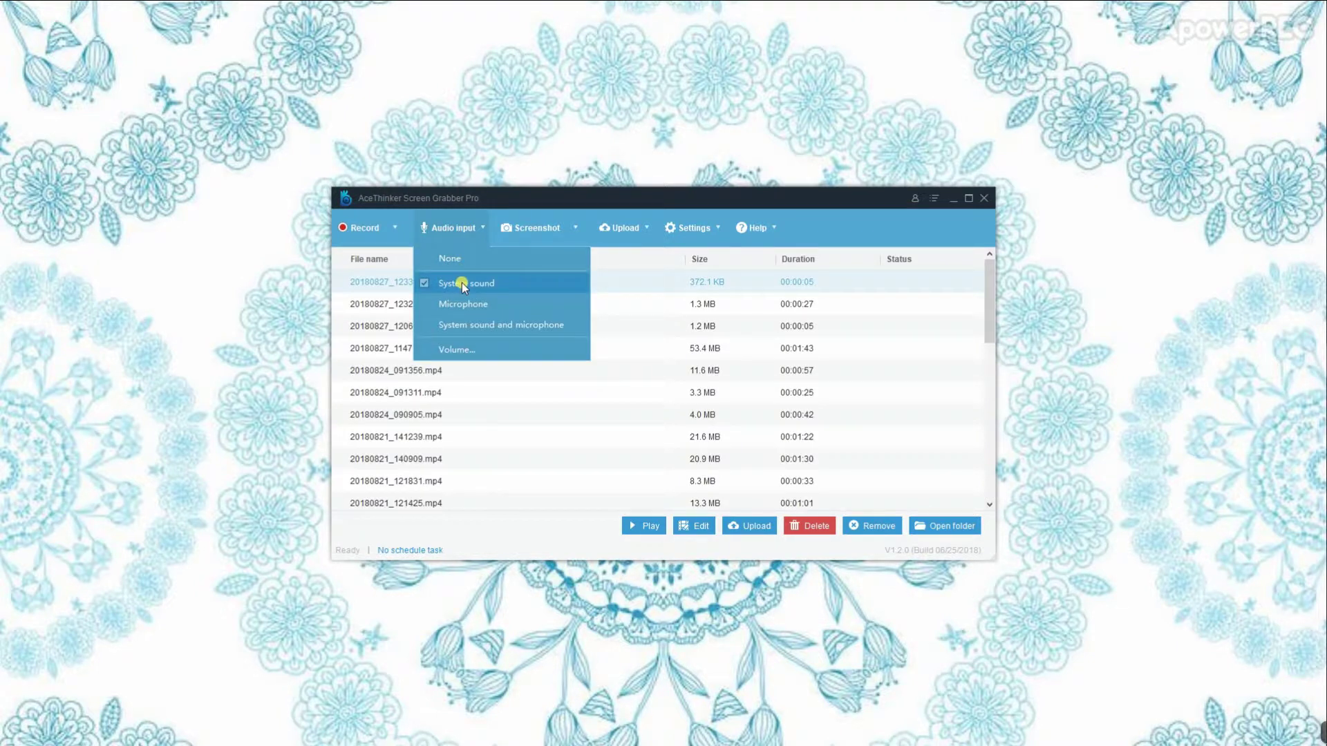
pyautogui.click(469, 351)
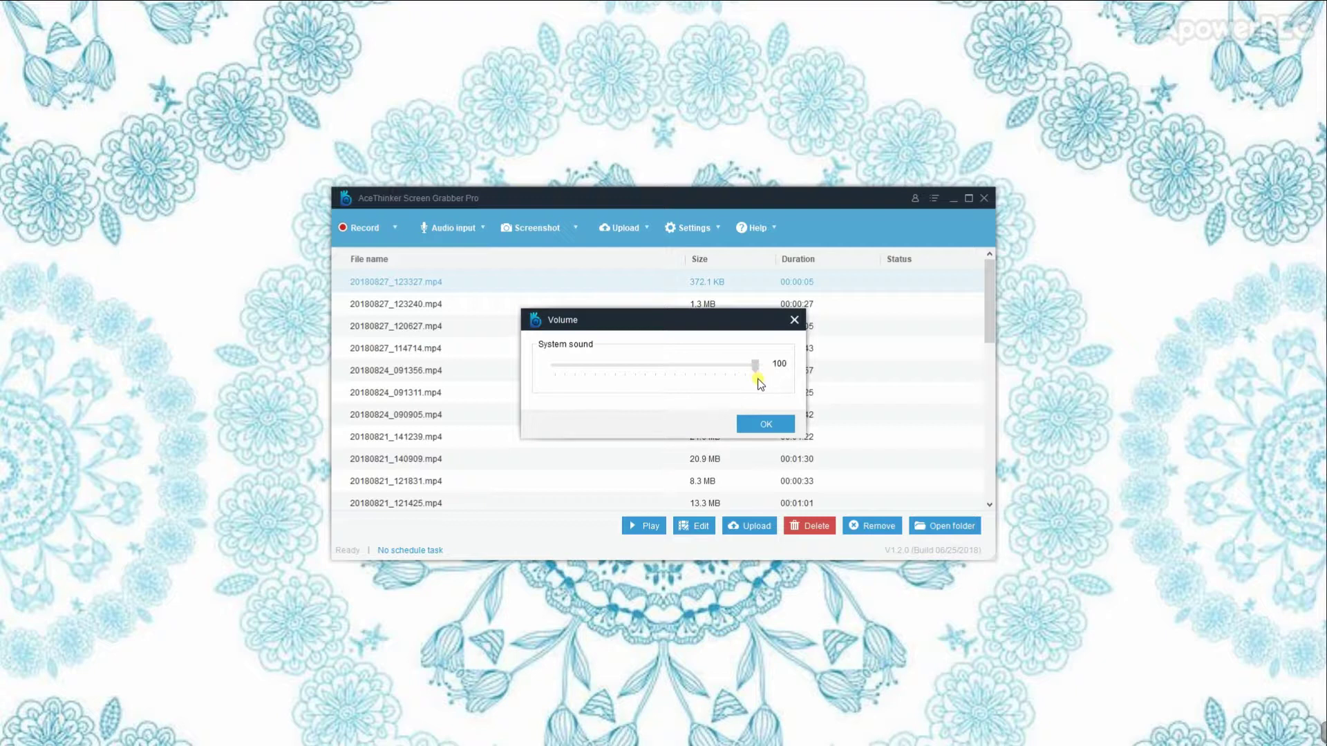
# Close the volume settings and look over the Task Scheduler without changing anything
pyautogui.click(764, 422)
pyautogui.click(722, 210)
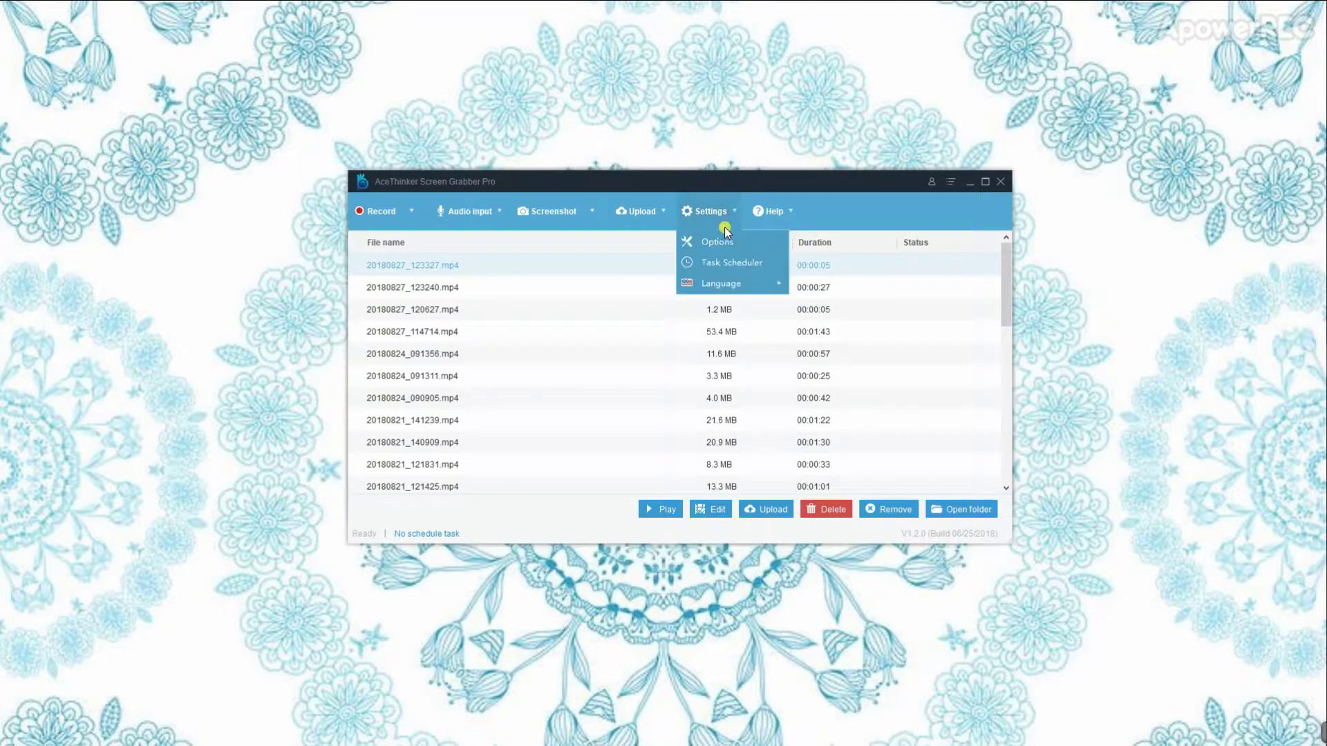
pyautogui.click(728, 263)
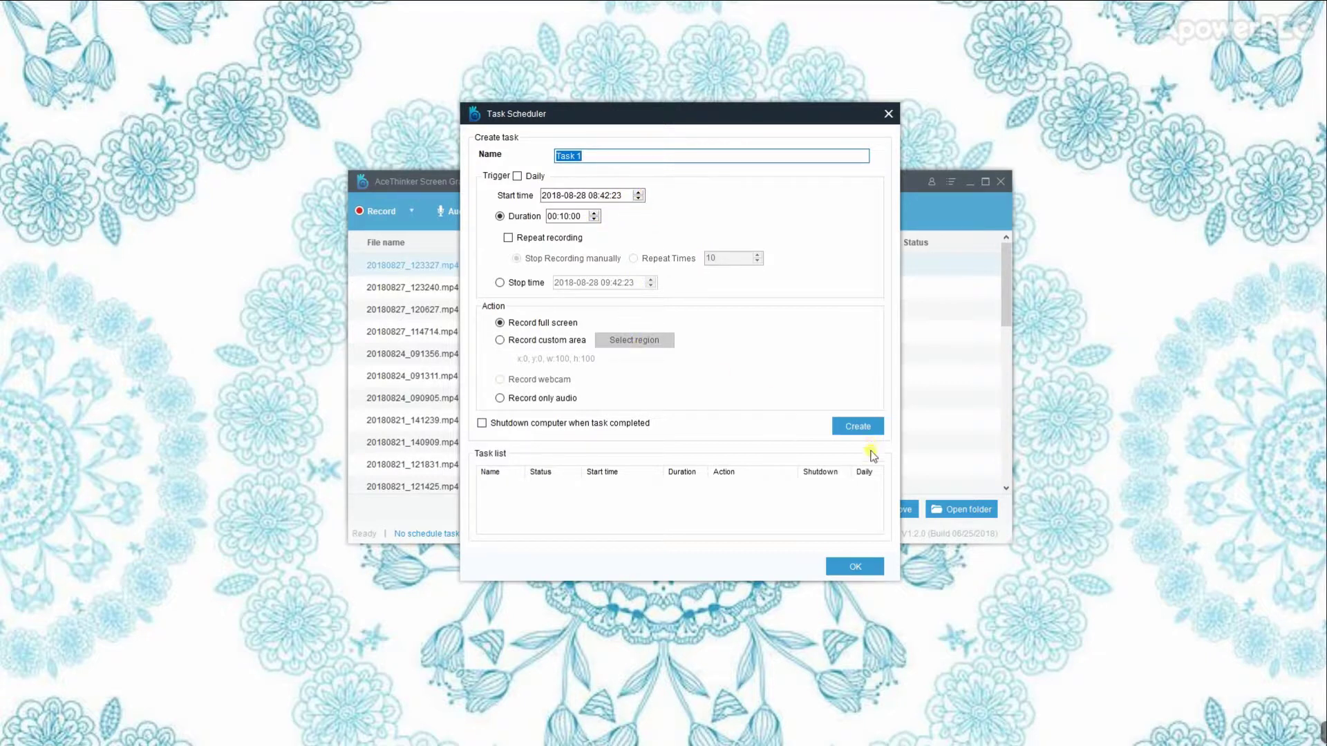
pyautogui.click(889, 115)
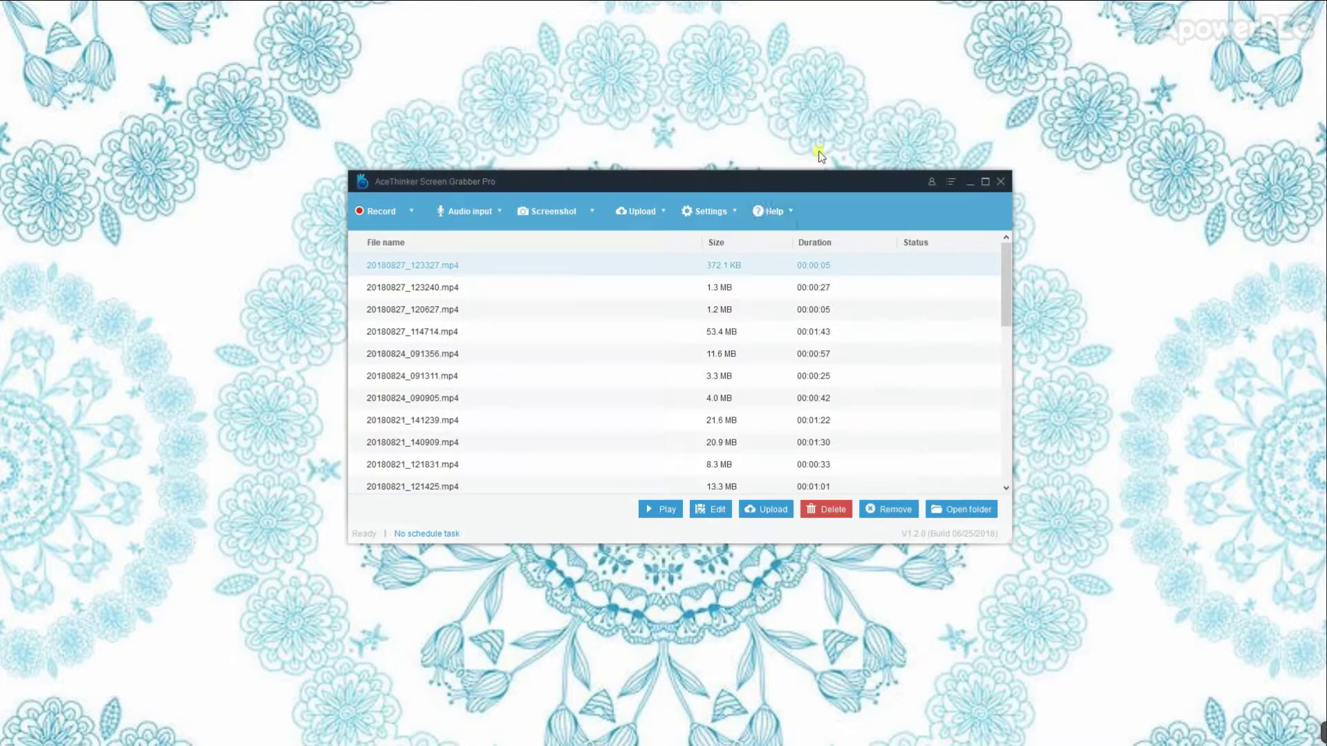
# Browse the Language and Help menus, then dismiss them unchanged
pyautogui.click(733, 217)
pyautogui.moveTo(726, 283)
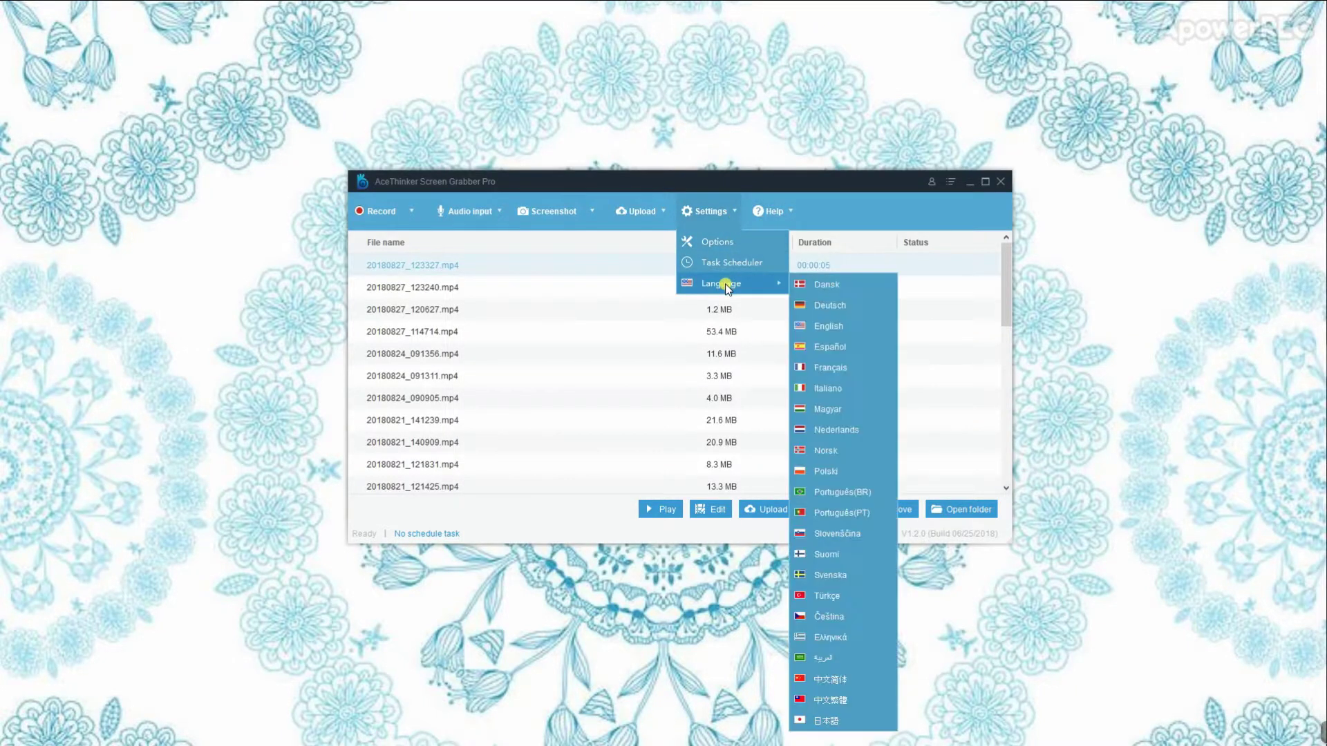
pyautogui.click(449, 190)
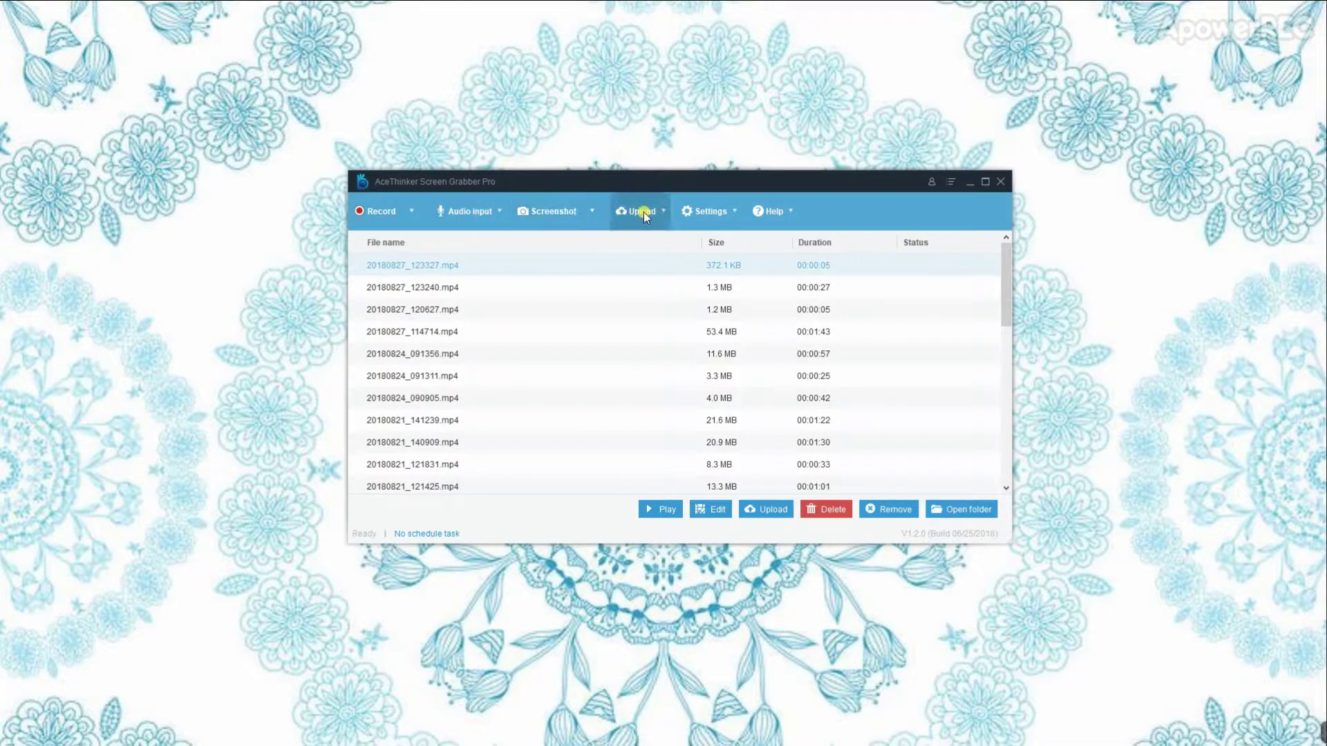
pyautogui.click(769, 219)
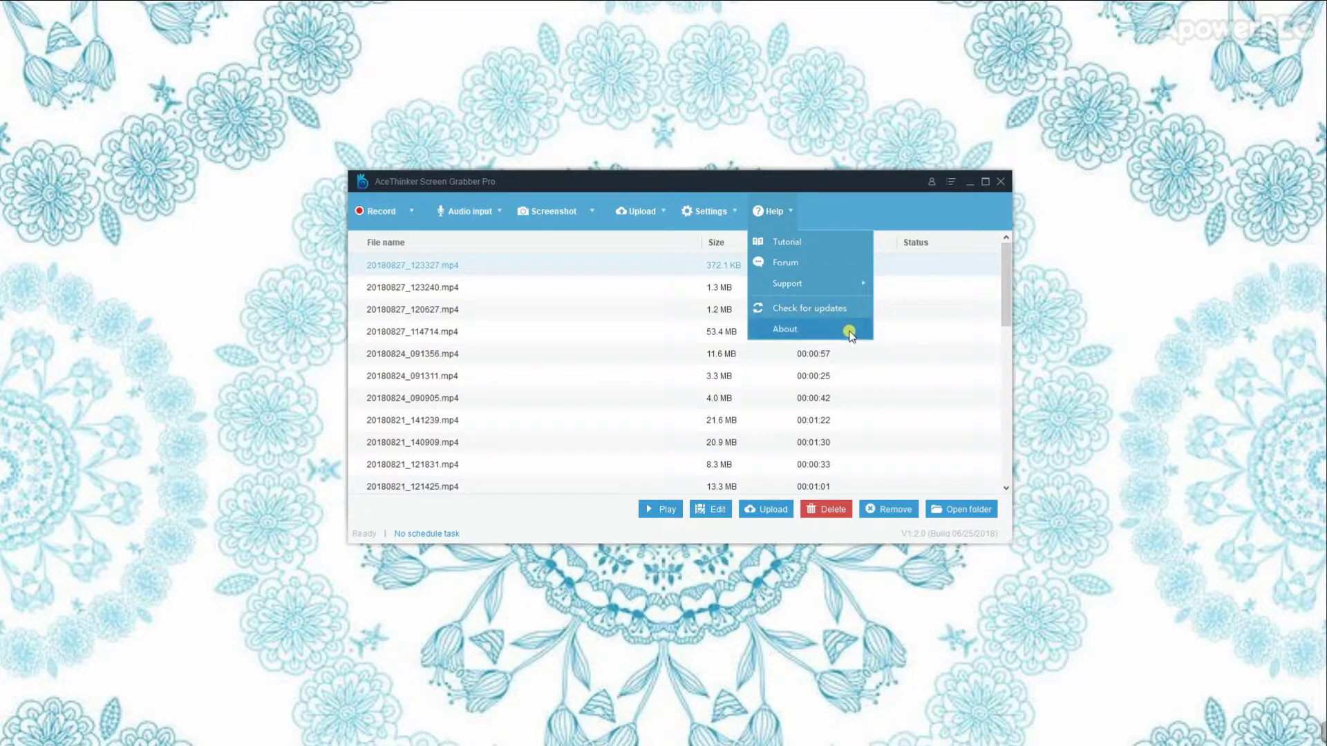
pyautogui.click(1186, 423)
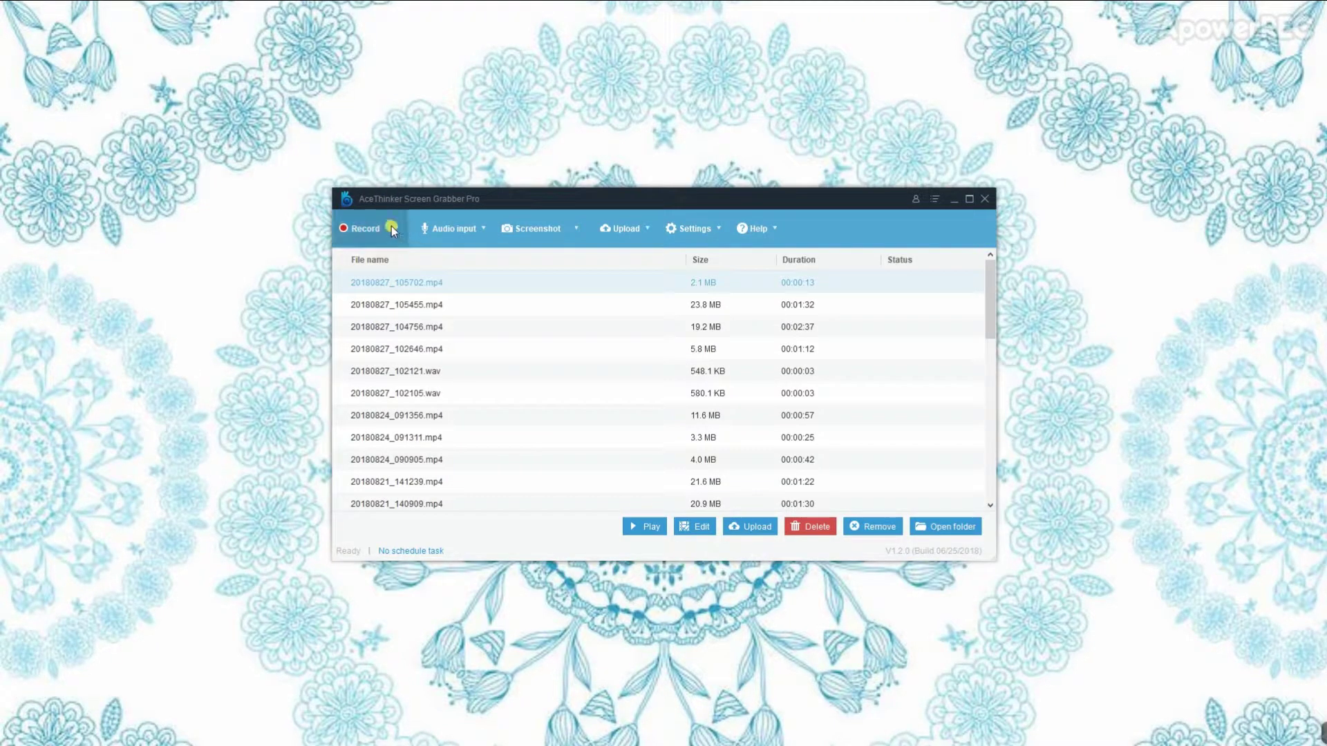
# Start a Region recording of the selected screen area while the music video plays
pyautogui.click(391, 226)
pyautogui.click(397, 257)
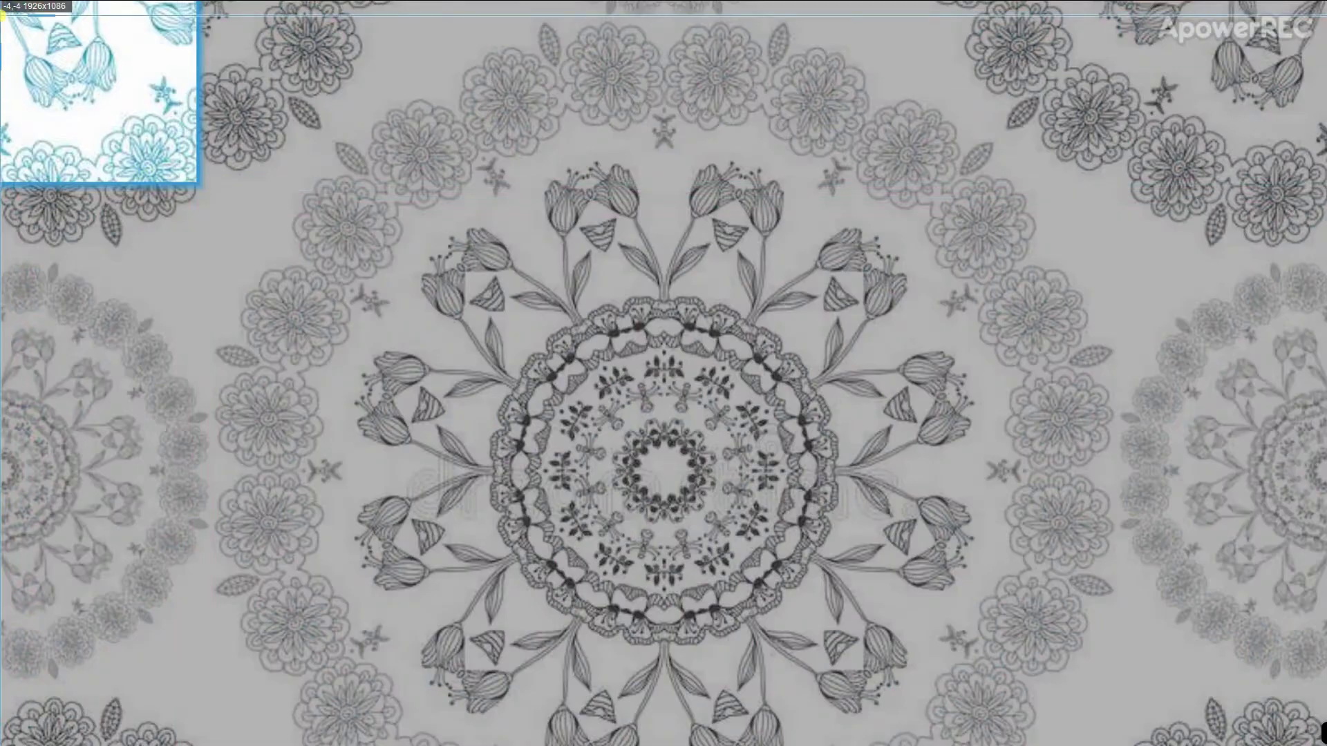
pyautogui.click(5, 5)
pyautogui.click(815, 45)
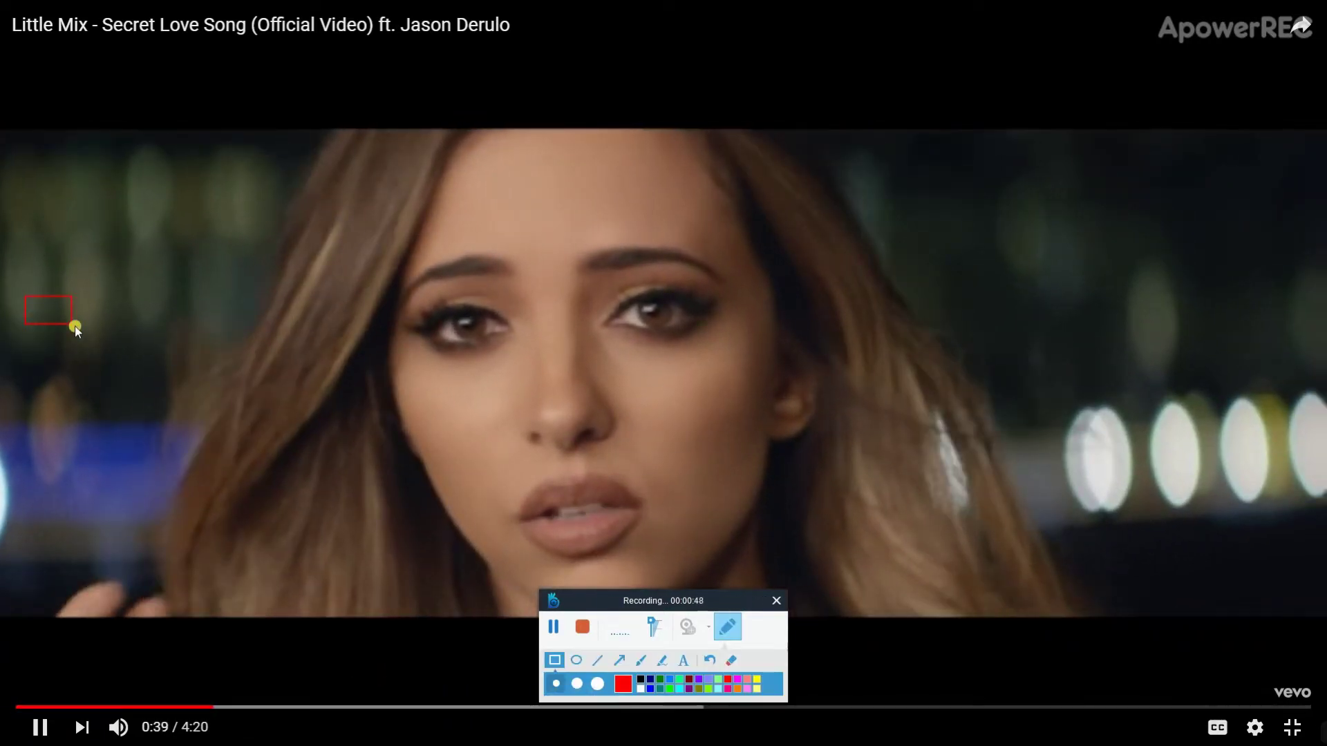
# Draw a red rectangle, circle, line and arrow over the playing video
pyautogui.moveTo(25, 297); pyautogui.dragTo(143, 375)
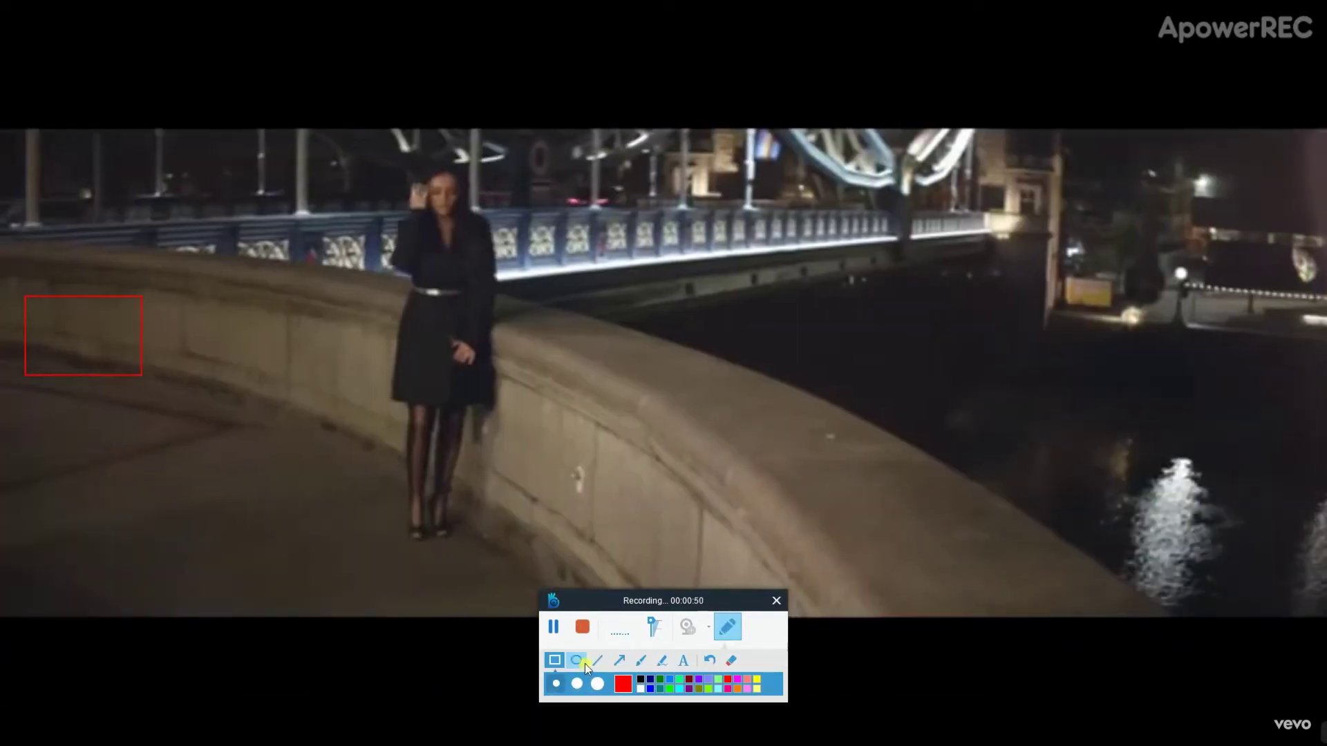
pyautogui.click(577, 660)
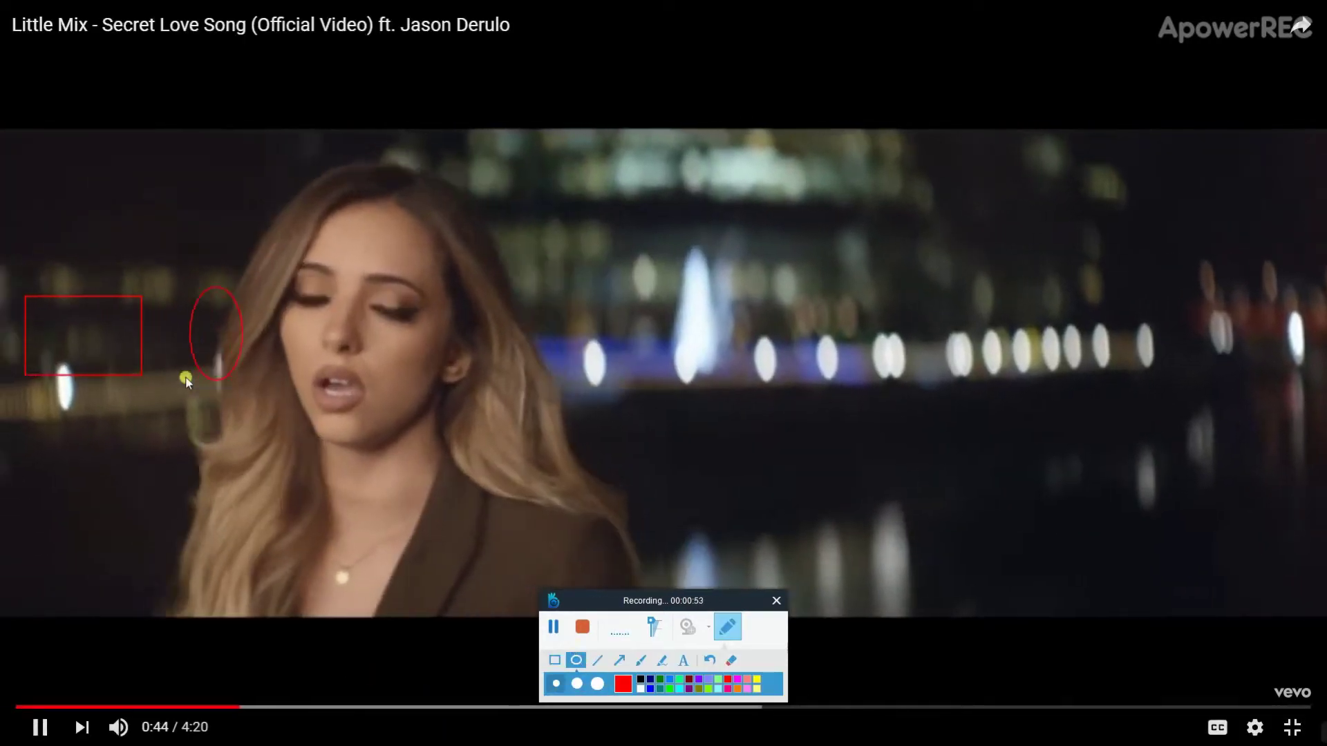
pyautogui.moveTo(242, 286); pyautogui.dragTo(163, 371)
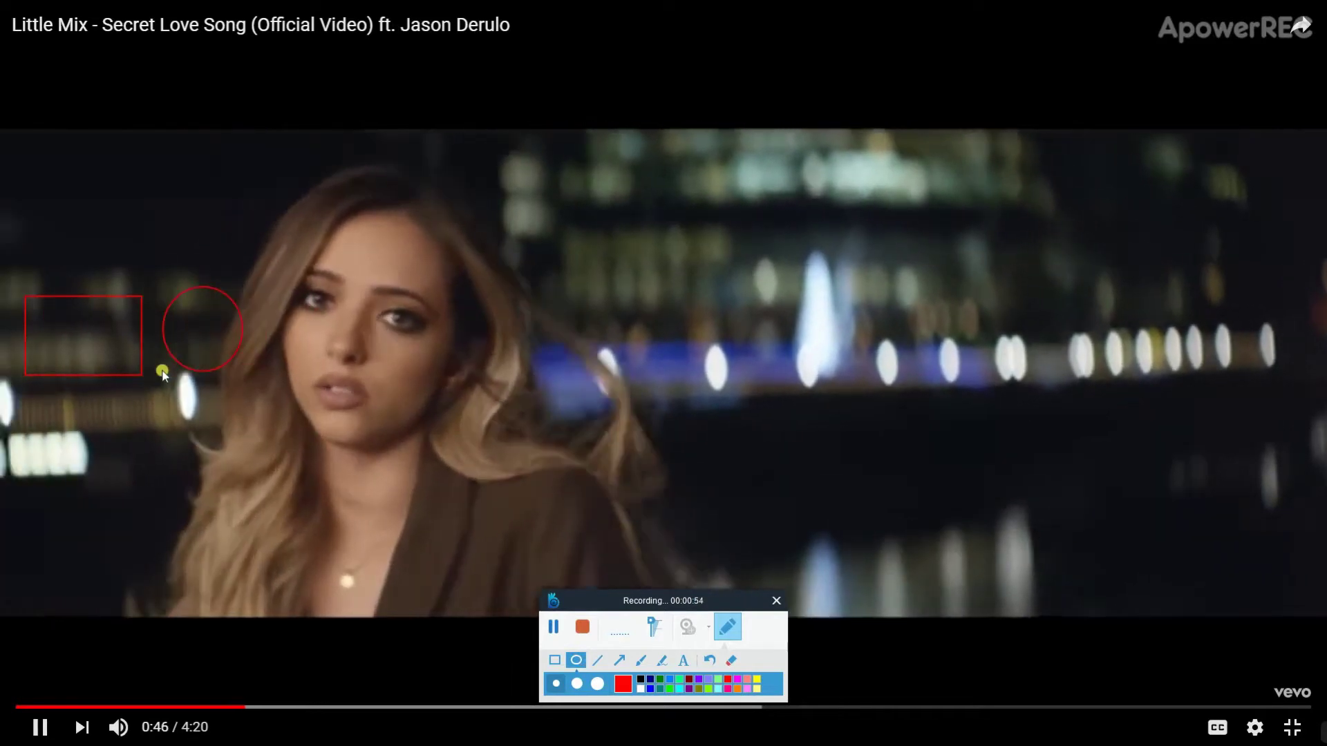
pyautogui.click(597, 660)
pyautogui.moveTo(276, 357); pyautogui.dragTo(394, 308)
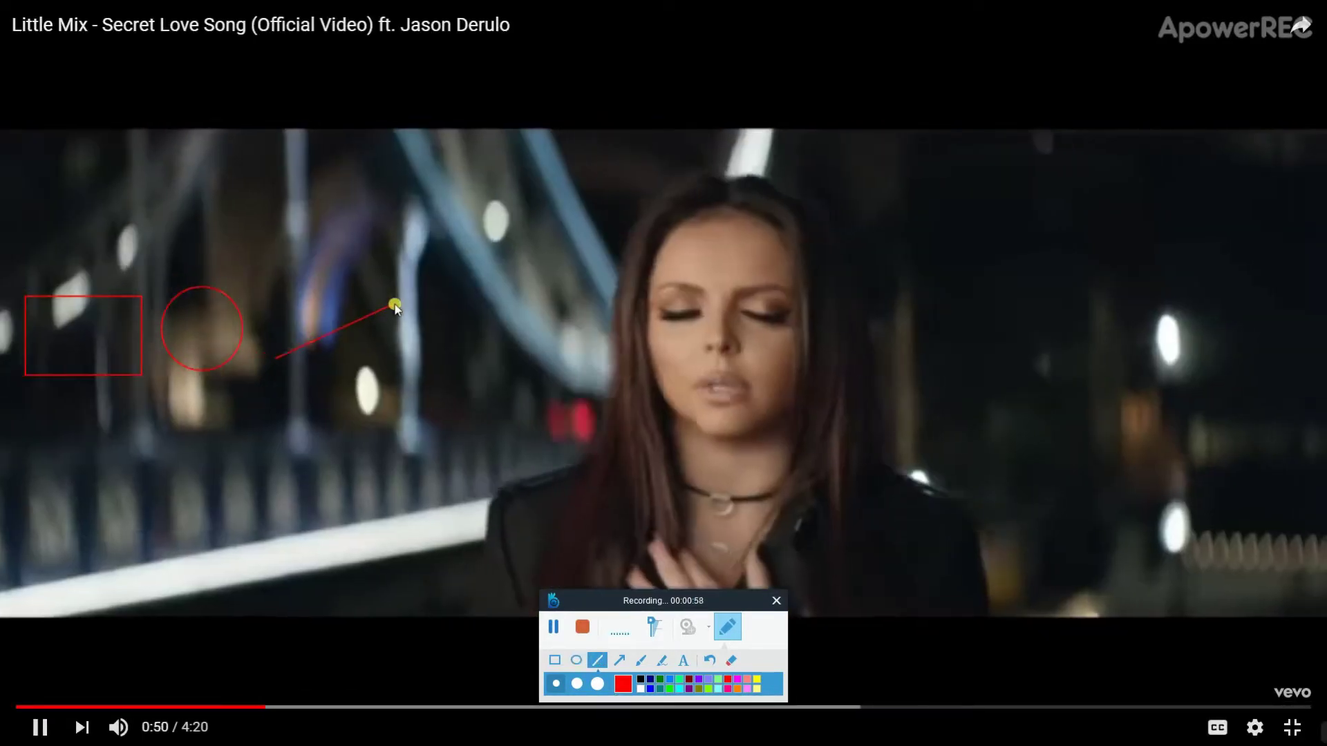
pyautogui.click(620, 661)
pyautogui.moveTo(366, 367); pyautogui.dragTo(534, 306)
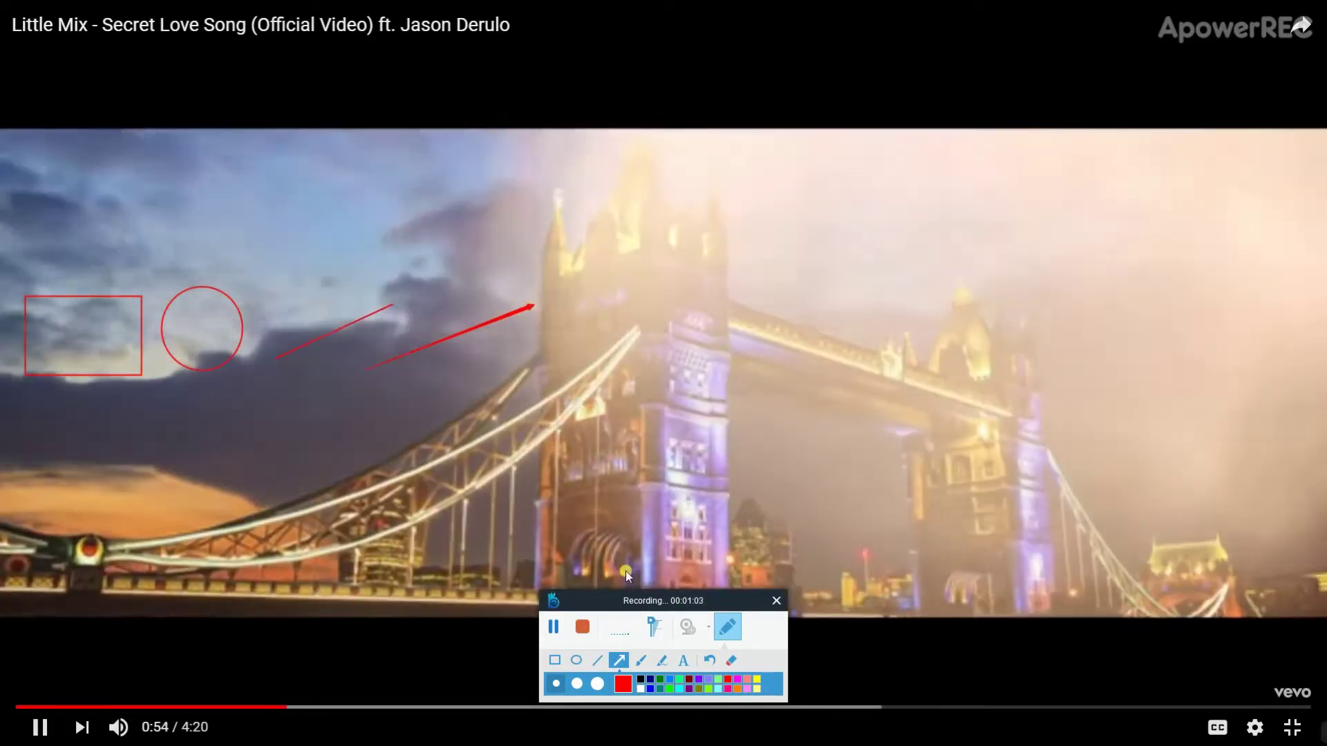
# Add a red freehand curve, yellow highlight and Hello text, then clear everything and pause
pyautogui.click(640, 661)
pyautogui.moveTo(623, 251)
pyautogui.mouseDown()
pyautogui.moveTo(673, 356)
pyautogui.moveTo(582, 388)
pyautogui.mouseUp()
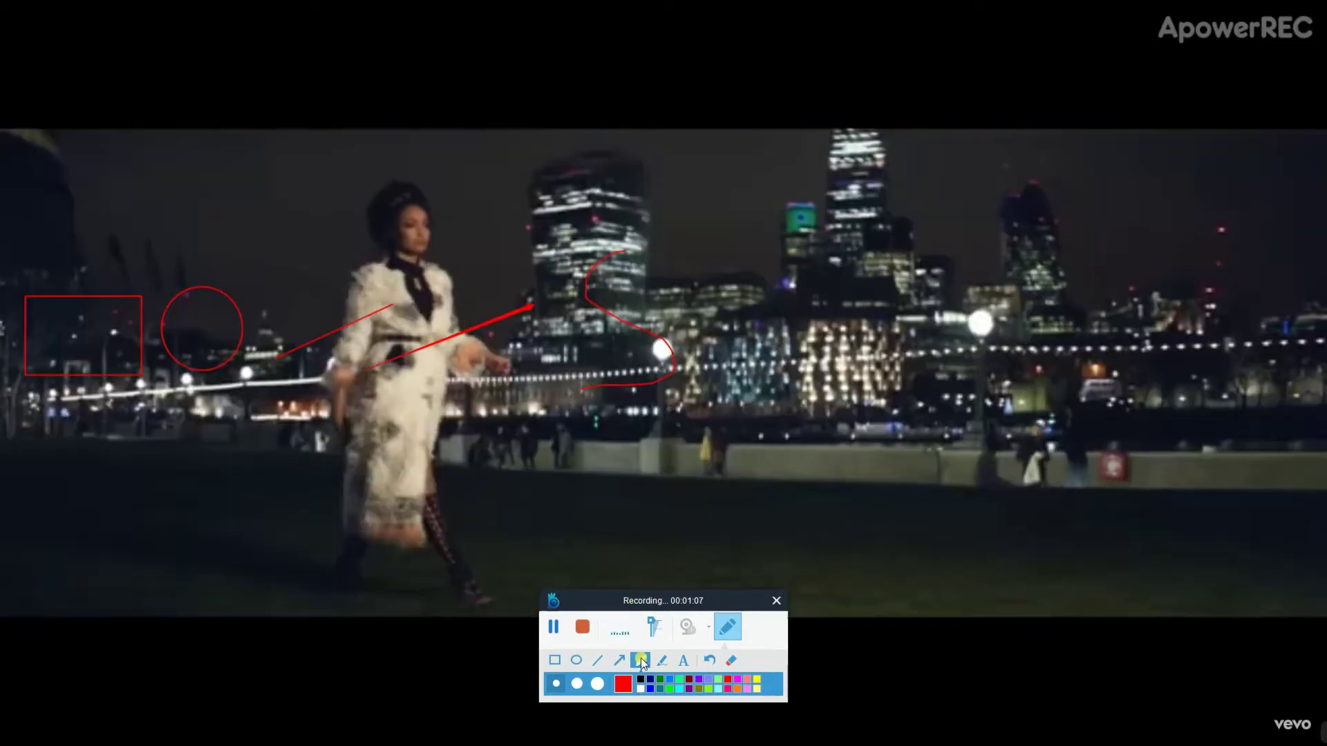
pyautogui.click(663, 660)
pyautogui.moveTo(762, 251); pyautogui.dragTo(745, 394)
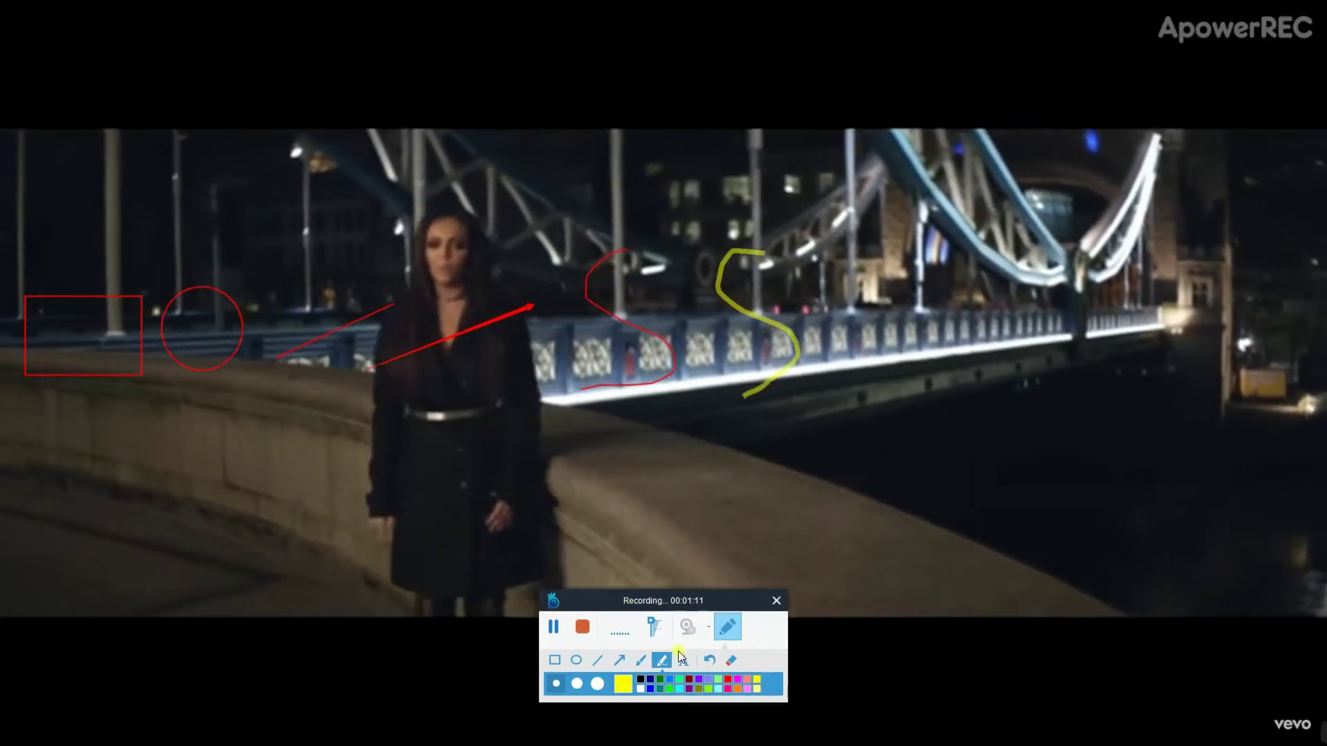
pyautogui.click(681, 661)
pyautogui.click(869, 279)
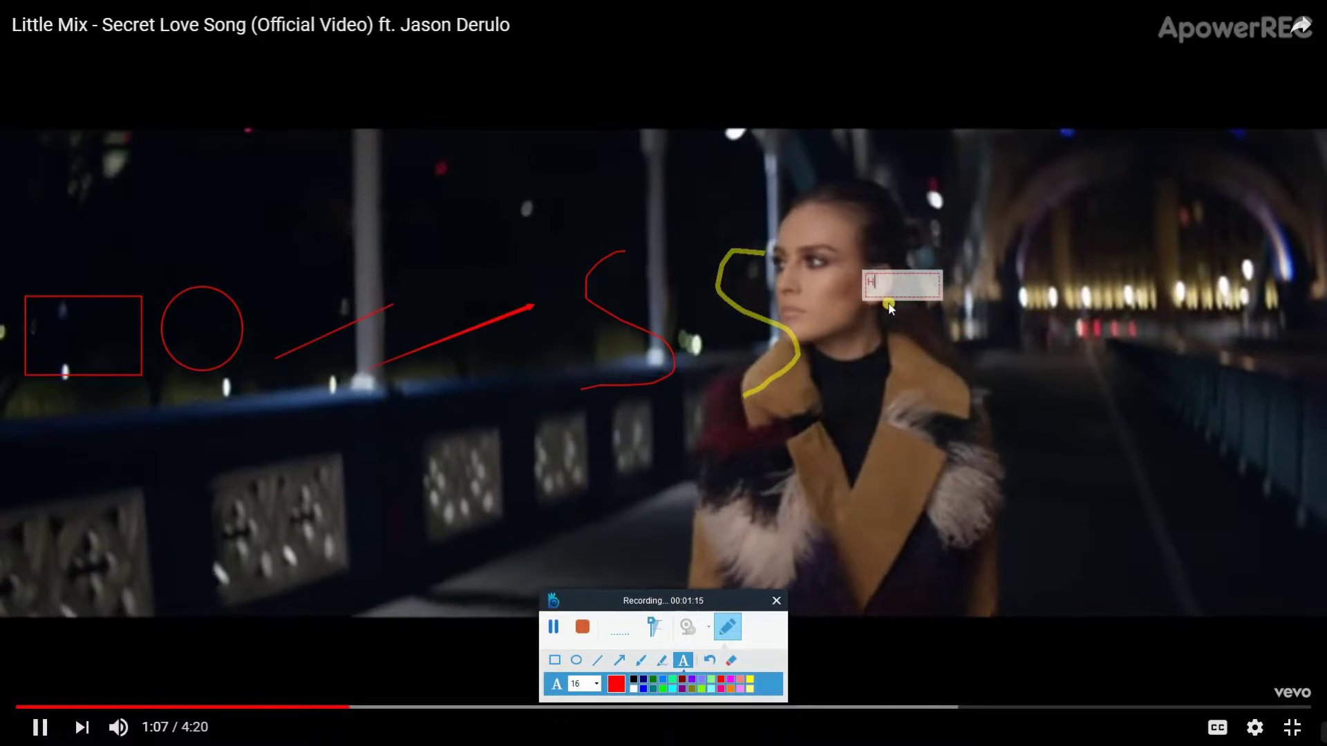
pyautogui.write('ello')
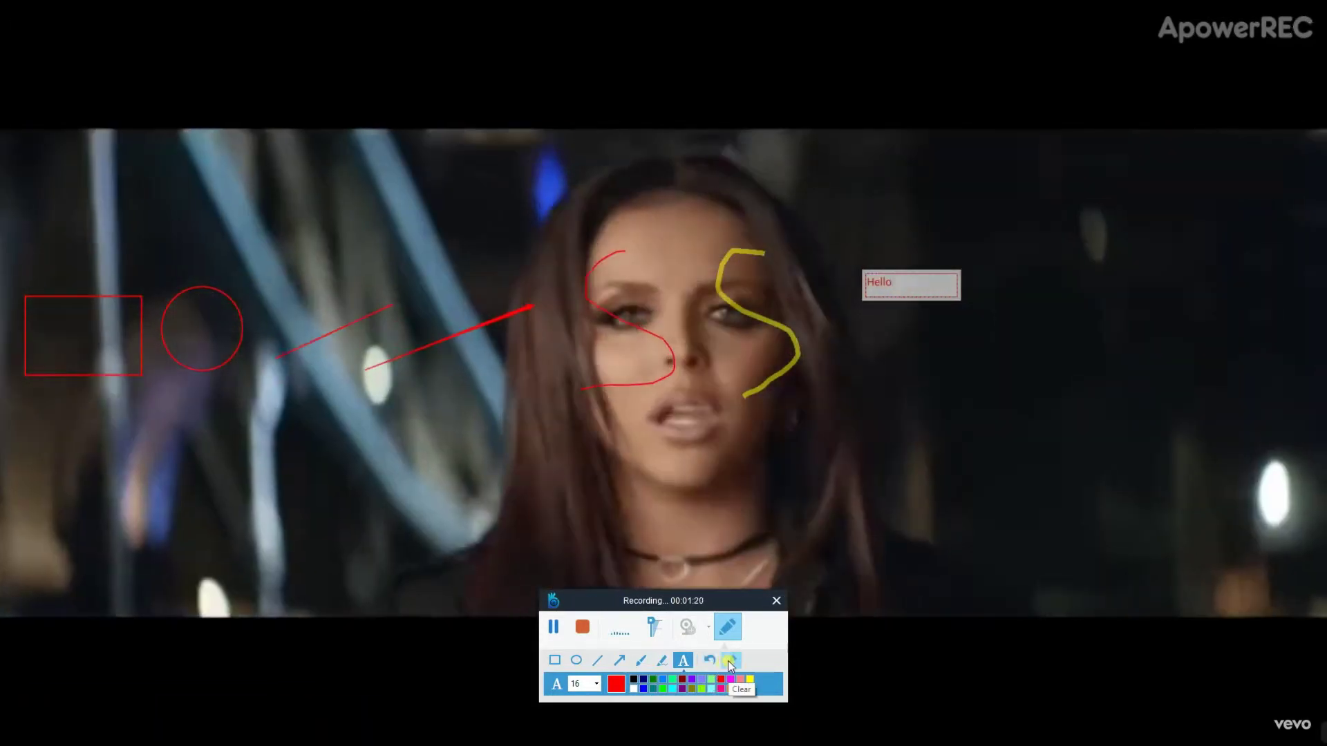
pyautogui.click(729, 664)
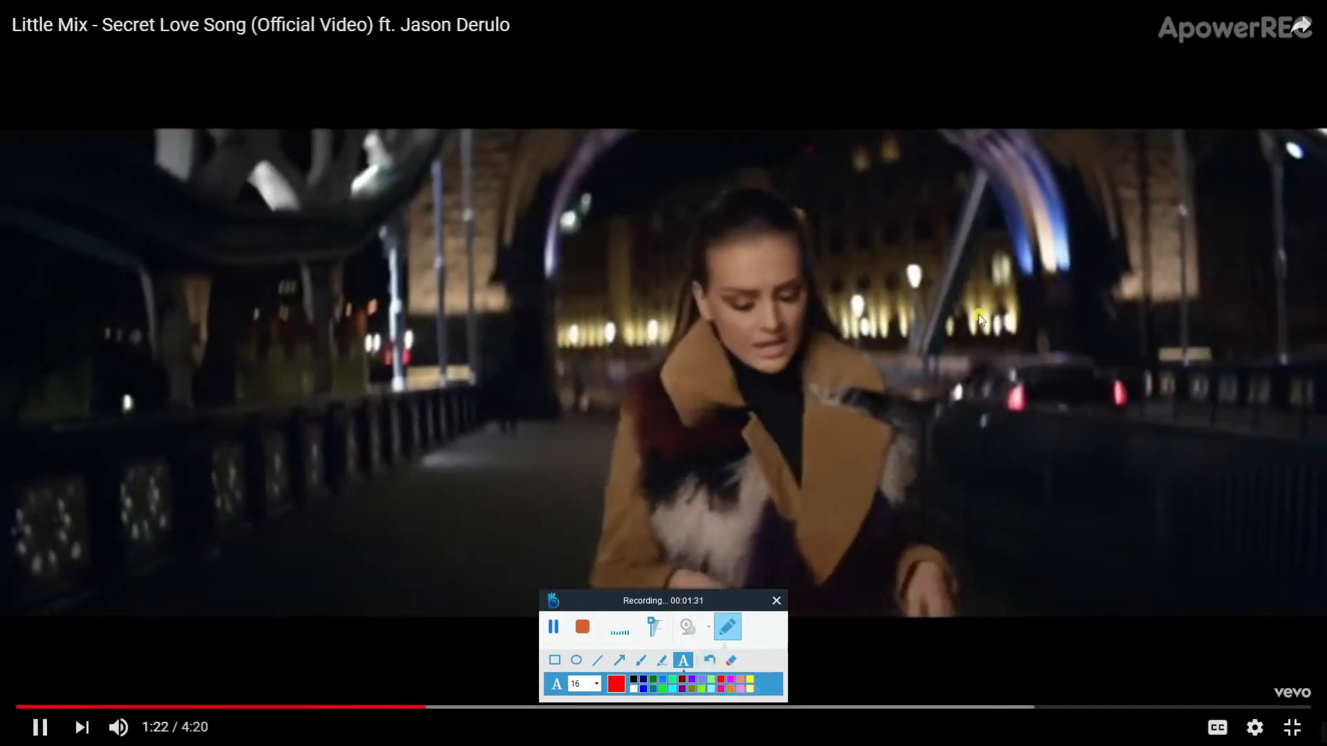
pyautogui.click(838, 477)
# Stop the 1:43 recording, then play the new clip and skip ahead to about 0:38
pyautogui.click(553, 626)
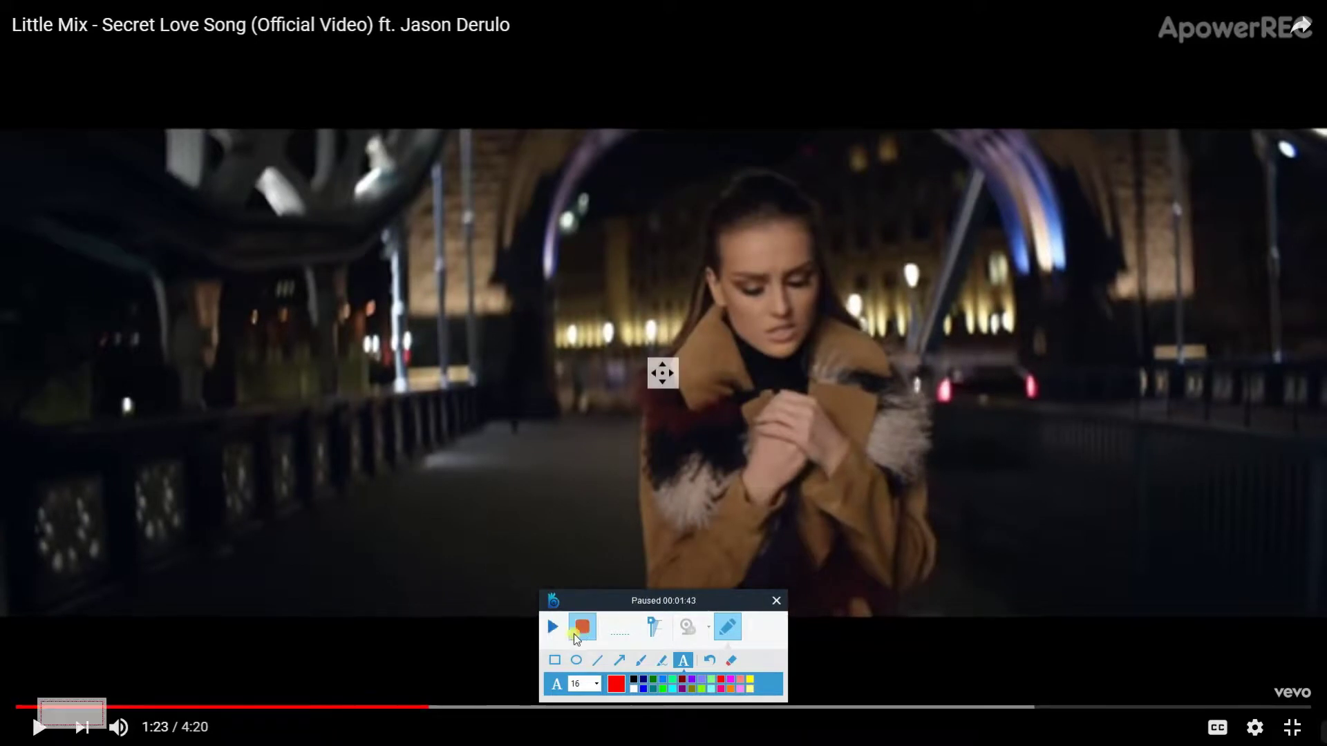
pyautogui.click(583, 632)
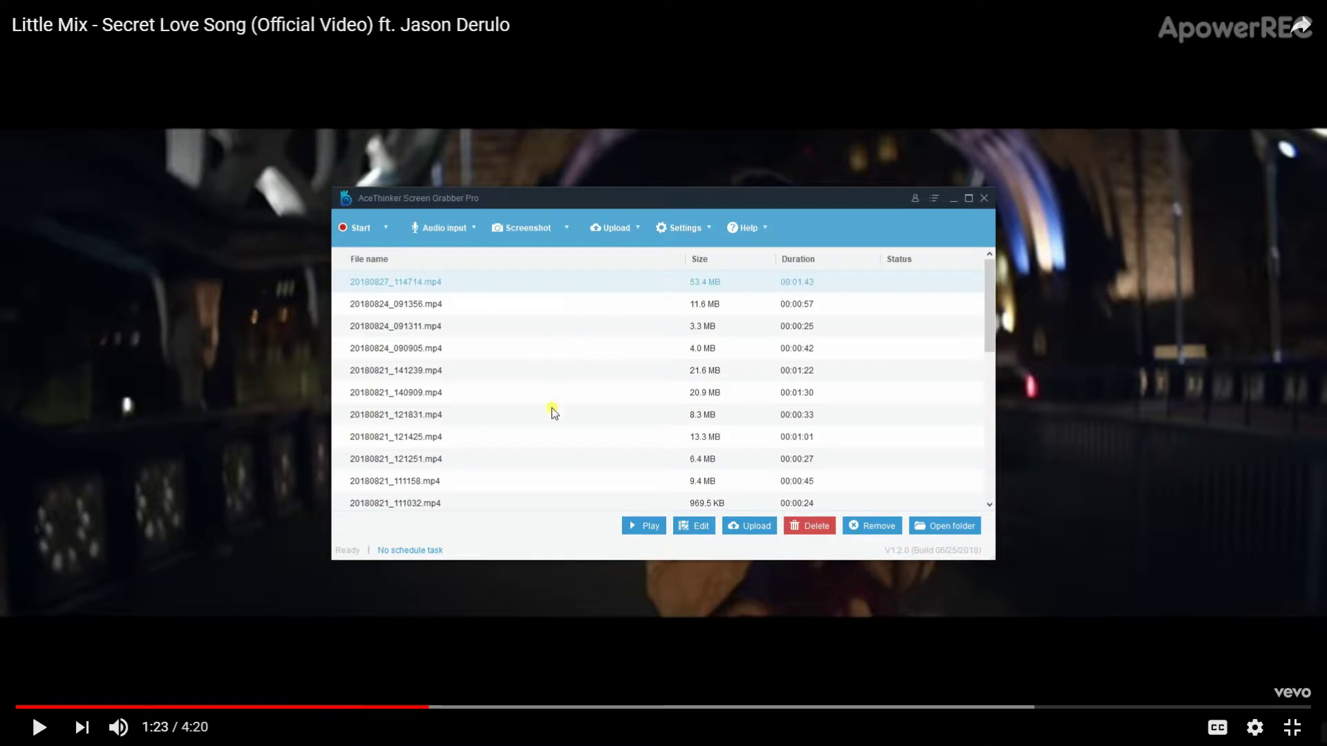
pyautogui.doubleClick(568, 277)
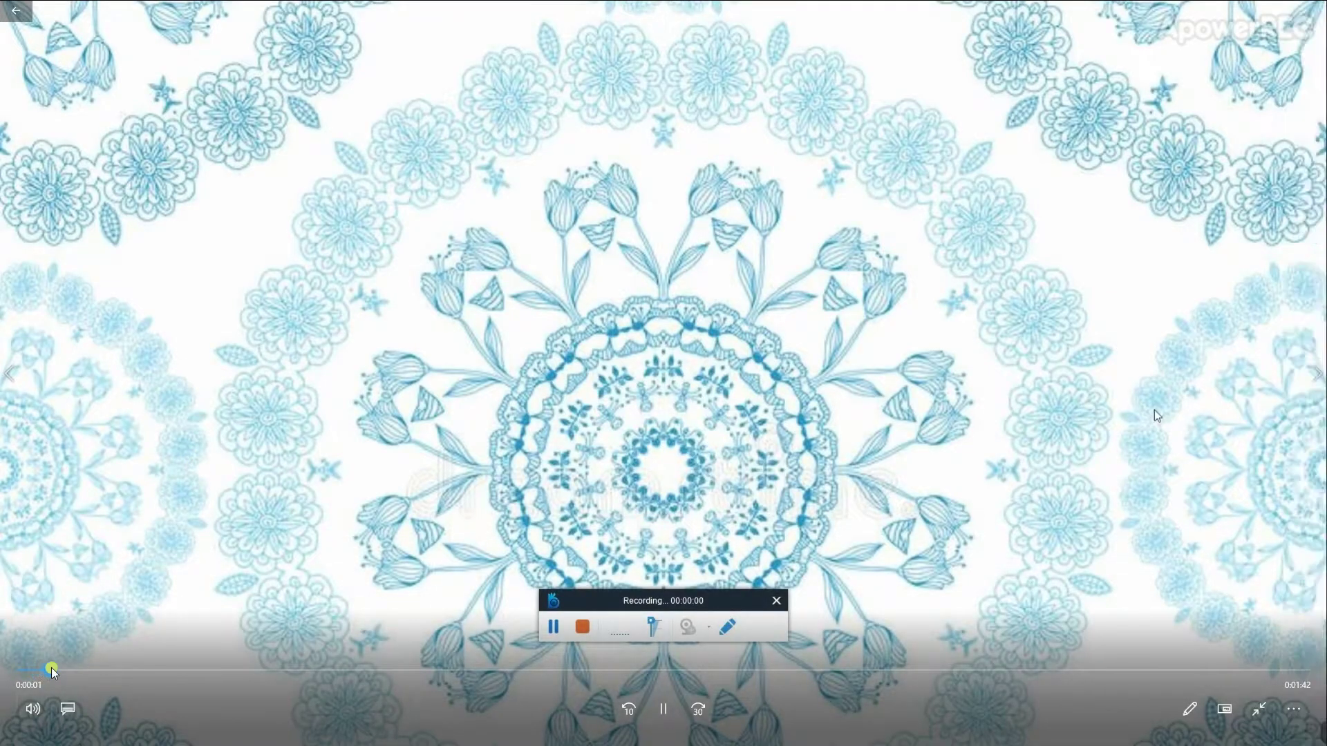
pyautogui.moveTo(50, 668); pyautogui.dragTo(1134, 688)
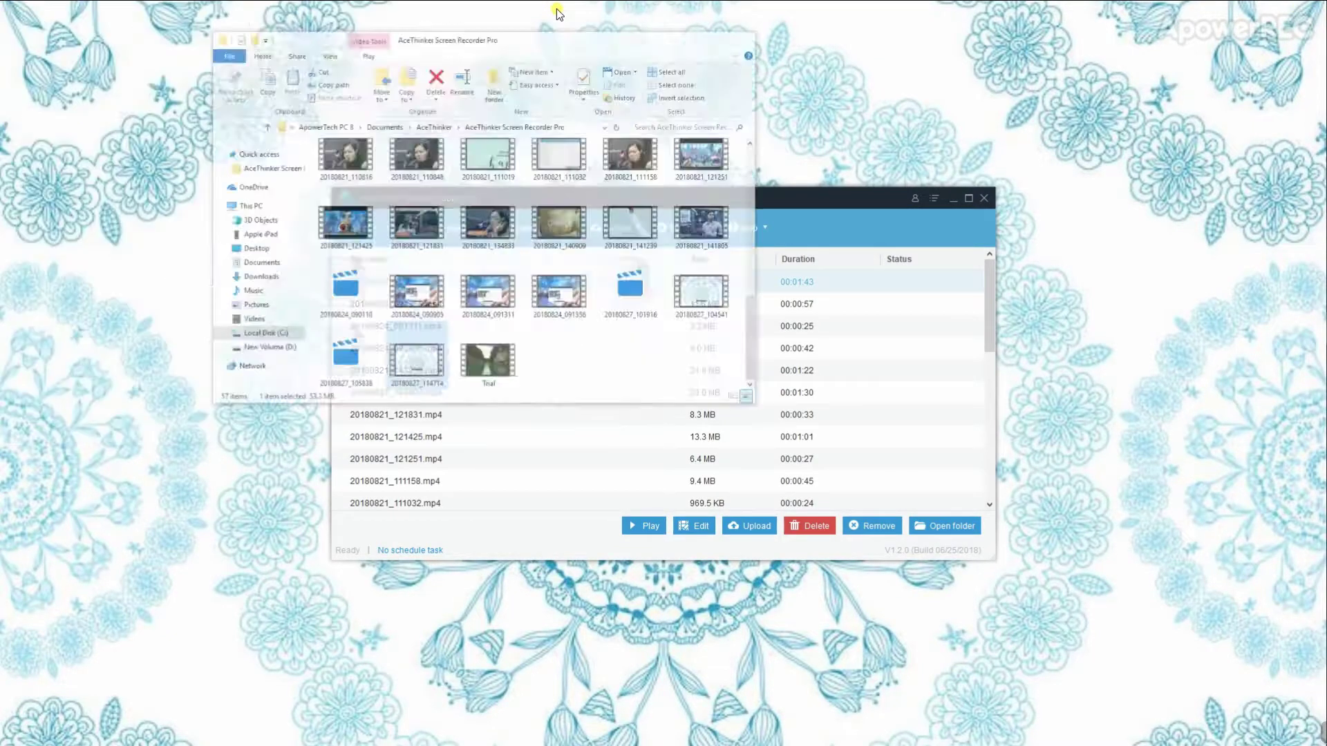
# Look over the YouTube and FTP upload settings unchanged, then start a new screen capture
pyautogui.click(662, 259)
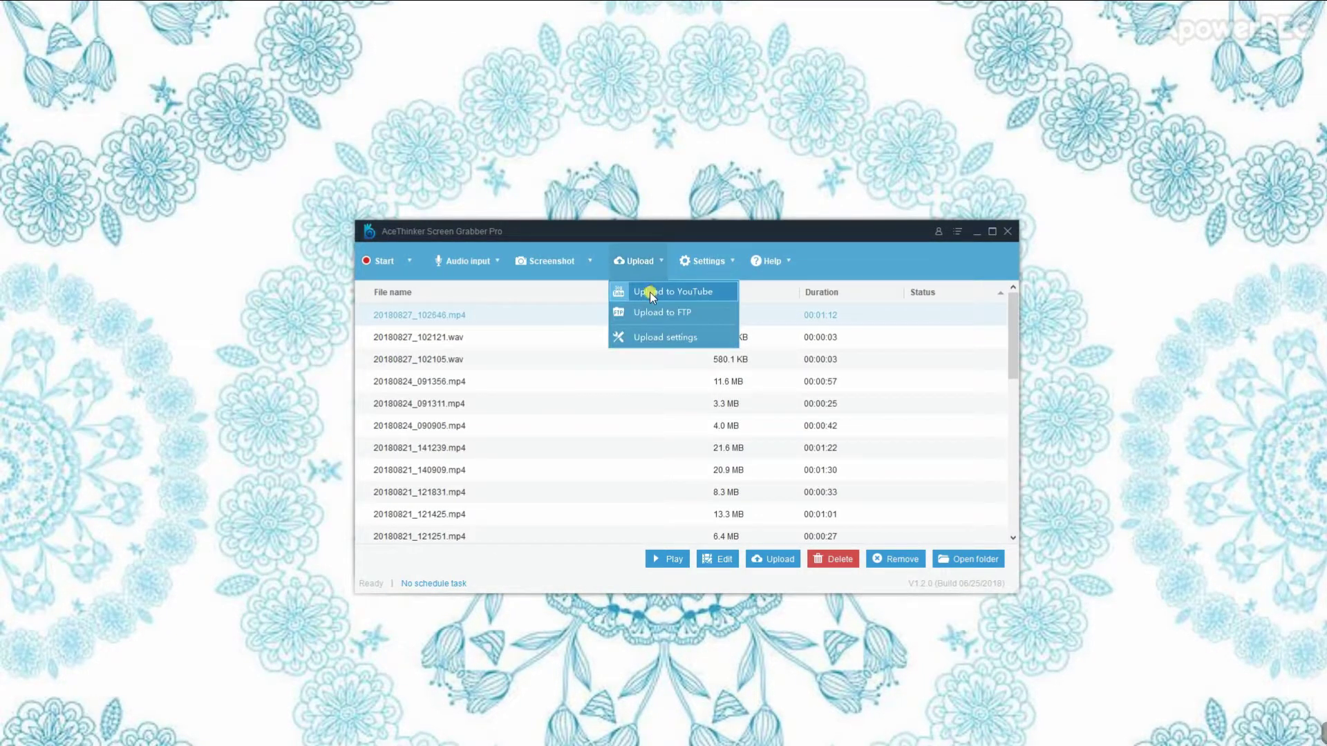
pyautogui.click(653, 341)
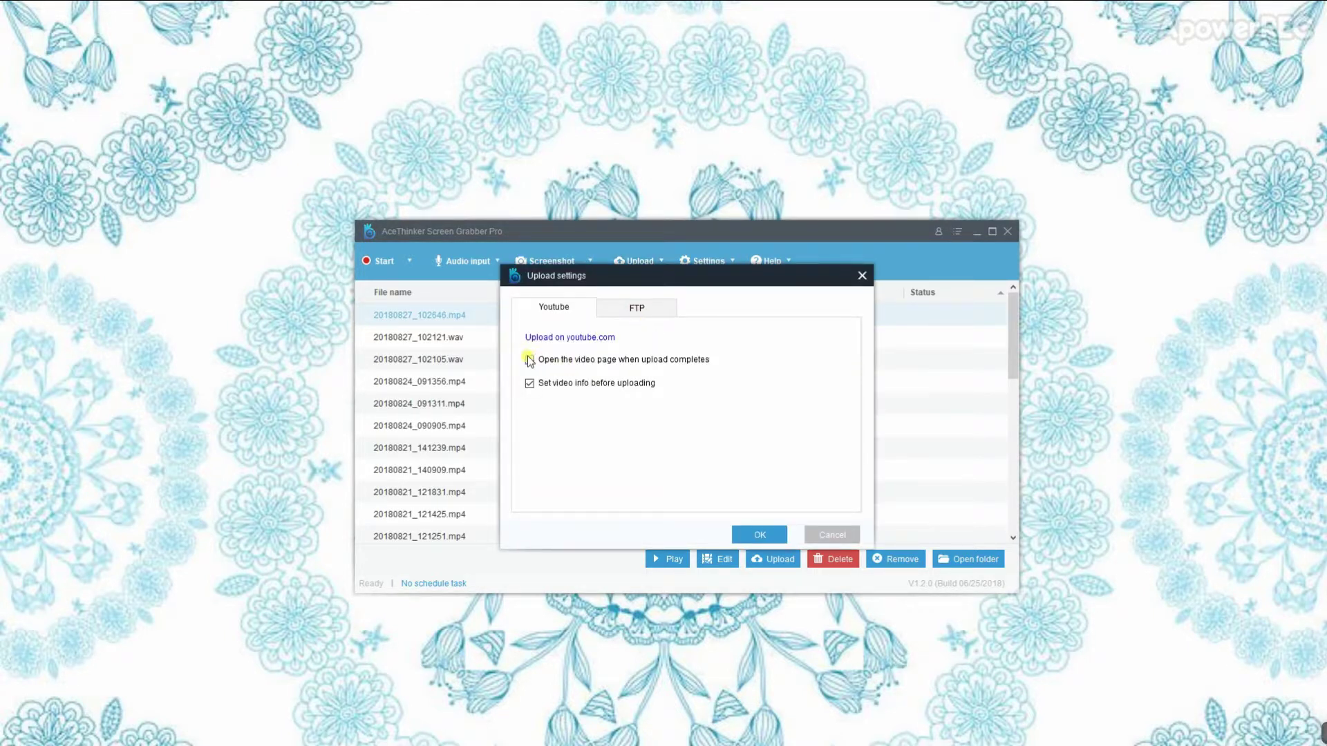
pyautogui.click(643, 307)
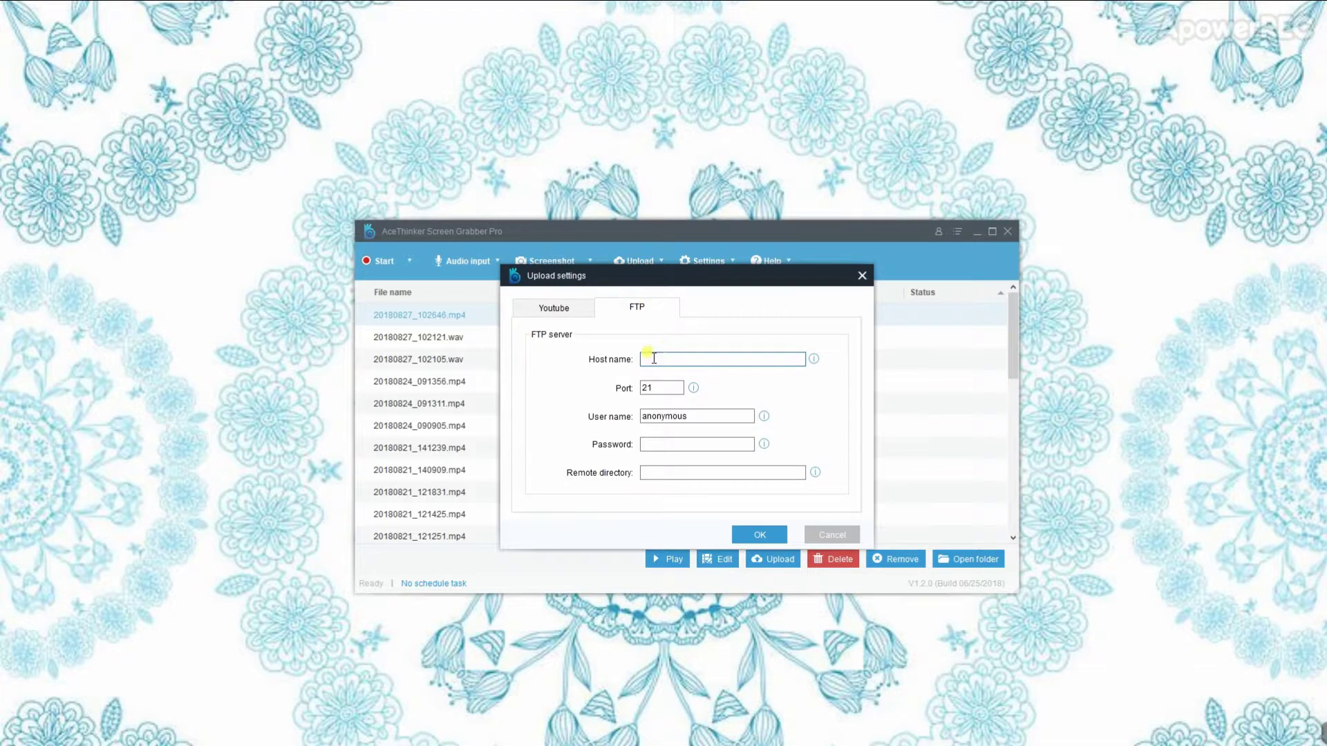
pyautogui.click(653, 357)
pyautogui.click(861, 277)
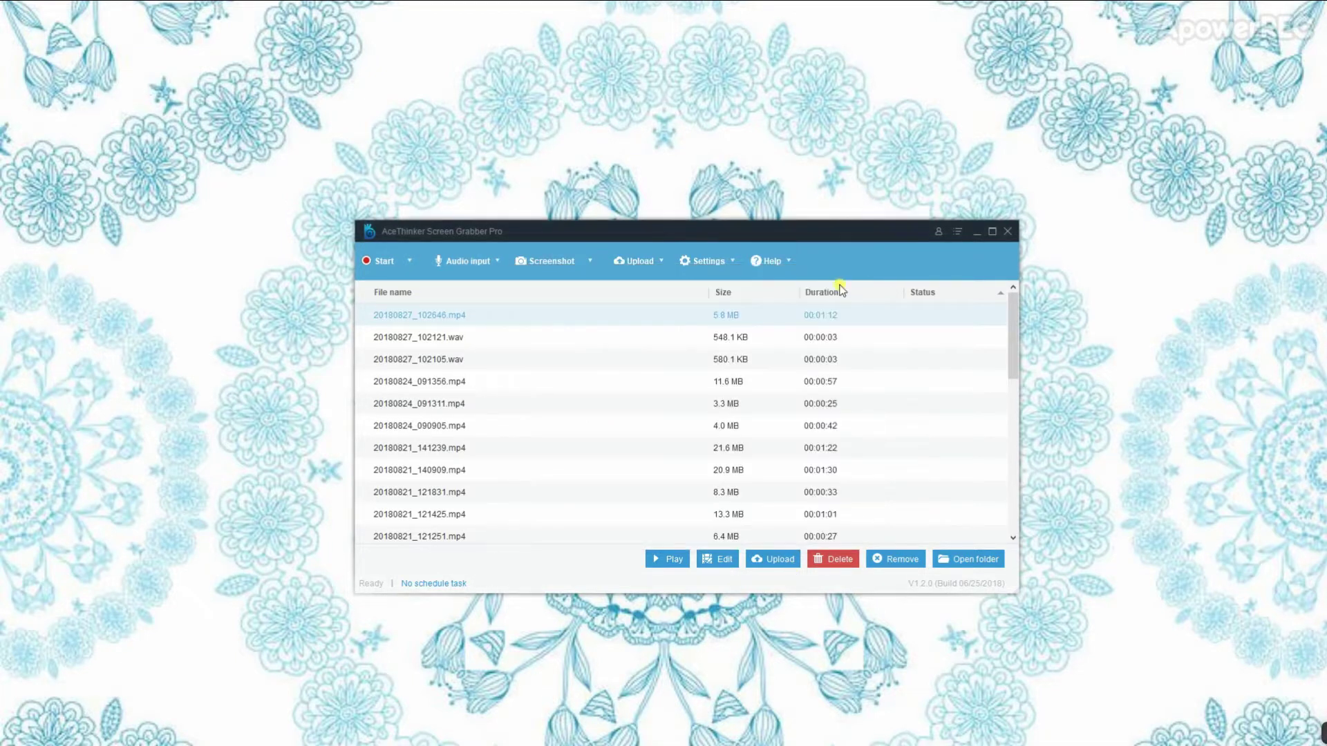
pyautogui.click(724, 260)
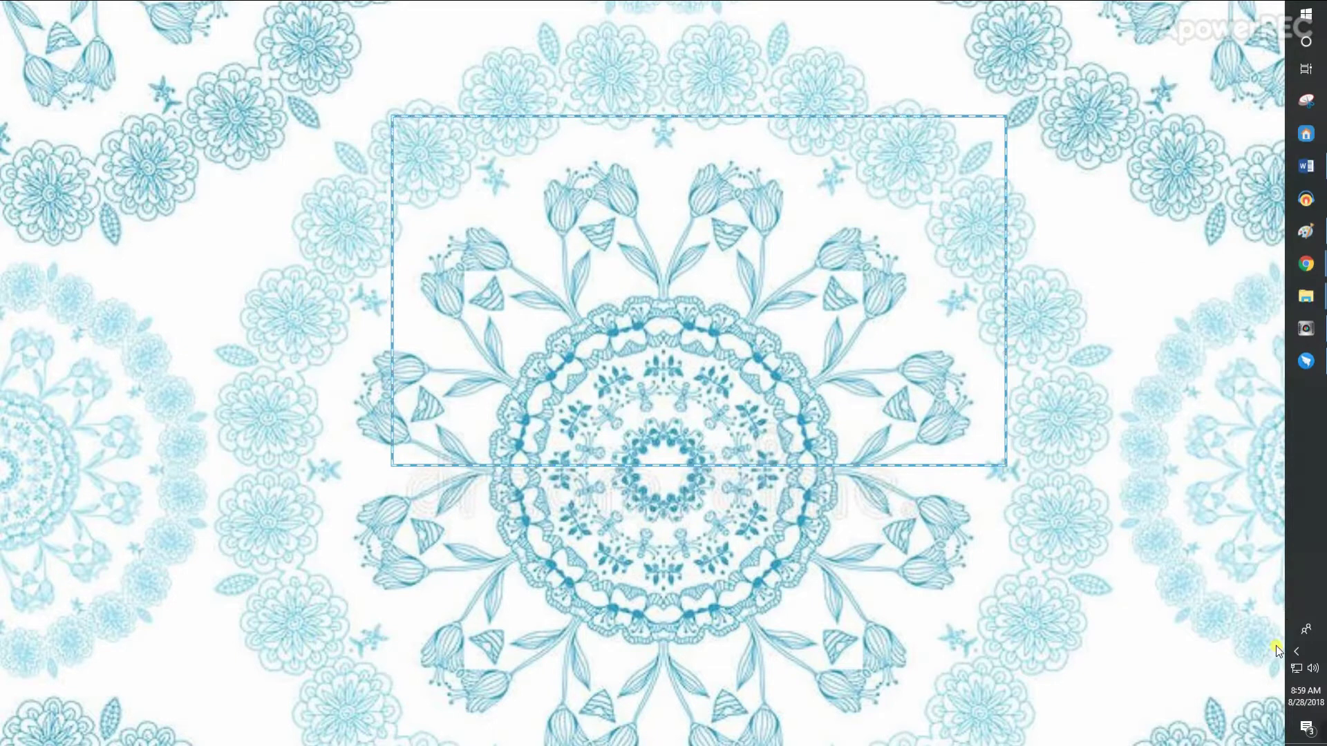
# Bring up the Screen Grabber main window from the hidden system tray icons
pyautogui.click(1305, 630)
pyautogui.click(1270, 654)
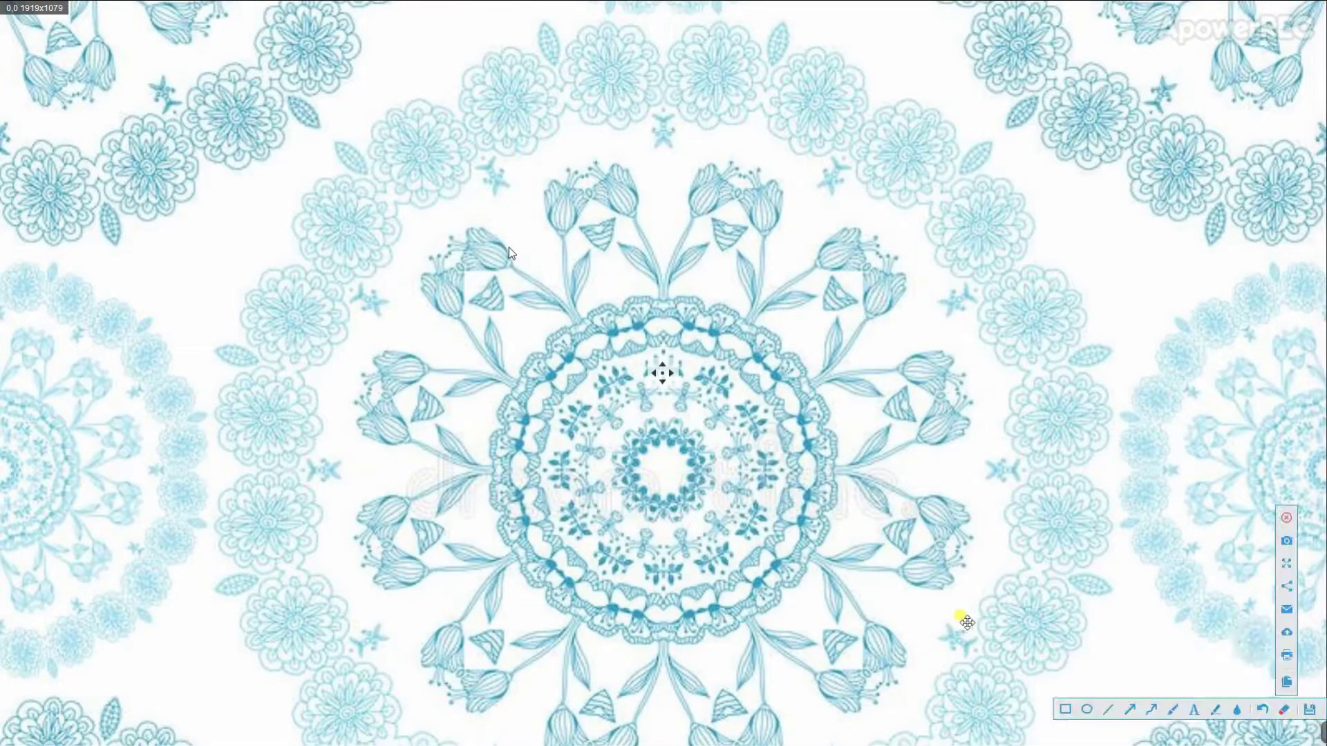
# Draw a red rectangle, ellipse and thick arrow on the screenshot
pyautogui.click(1066, 709)
pyautogui.moveTo(119, 114); pyautogui.dragTo(339, 287)
pyautogui.moveTo(369, 129)
pyautogui.mouseDown()
pyautogui.moveTo(510, 255)
pyautogui.moveTo(818, 132)
pyautogui.mouseUp()
pyautogui.click(1109, 709)
pyautogui.moveTo(720, 257); pyautogui.dragTo(1055, 124)
# Add red freehand strokes, text and a yellow highlight, then clear all screenshot markings
pyautogui.click(1173, 709)
pyautogui.moveTo(858, 281); pyautogui.dragTo(1180, 187)
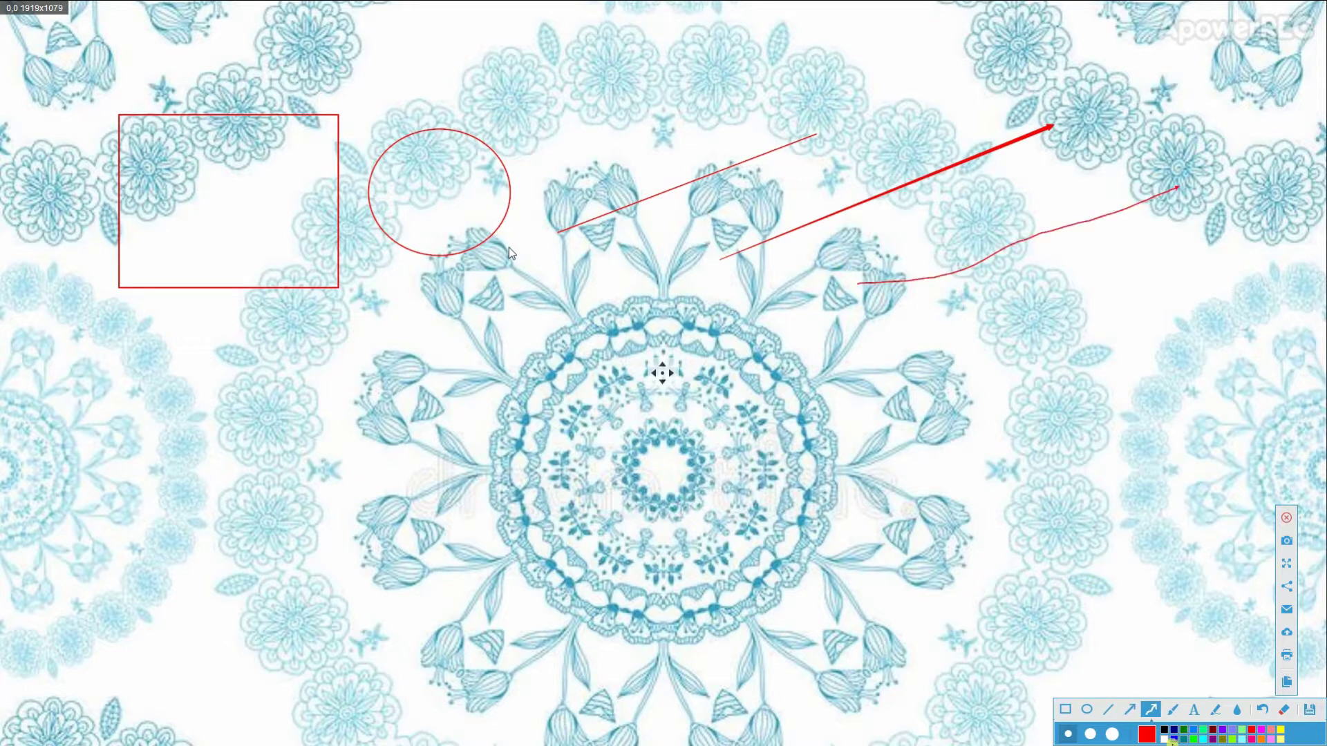
pyautogui.moveTo(963, 332); pyautogui.dragTo(1195, 271)
pyautogui.click(1194, 709)
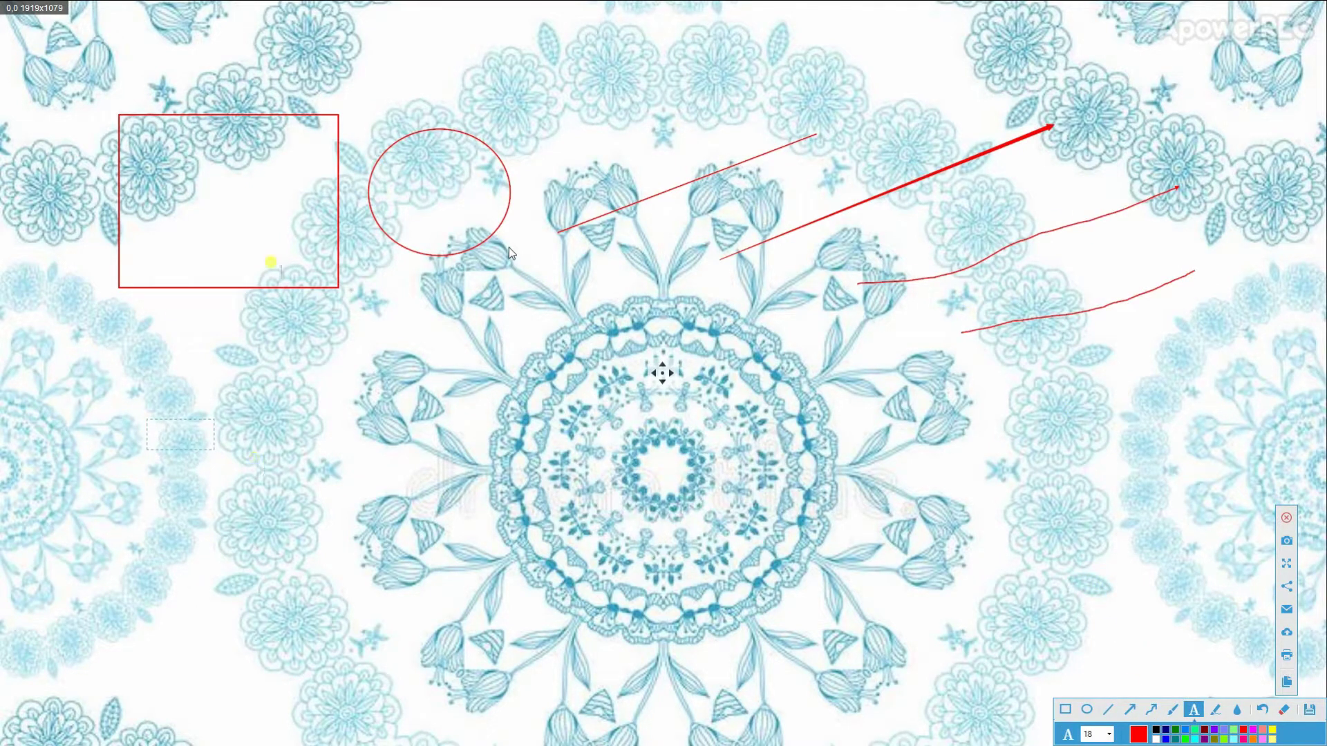
pyautogui.write('nasmand.')
pyautogui.click(1236, 709)
pyautogui.moveTo(329, 427); pyautogui.dragTo(462, 482)
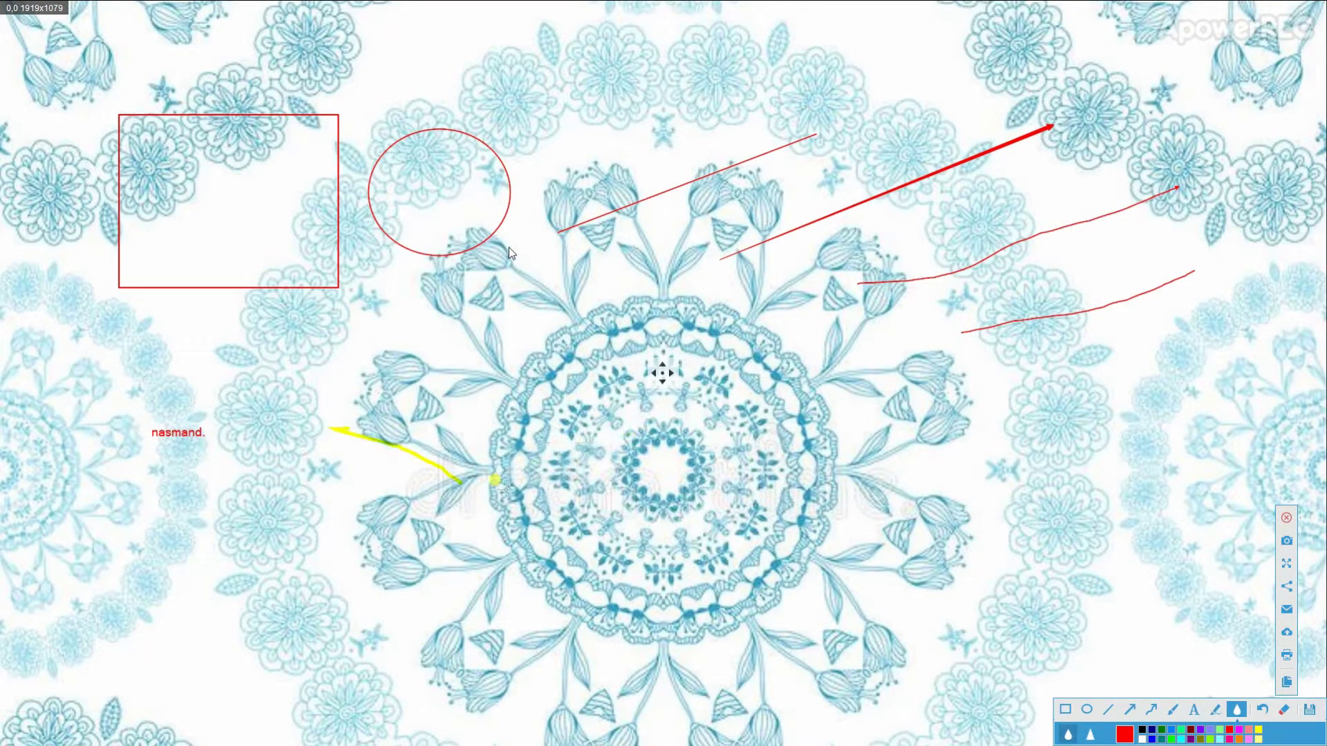
pyautogui.click(1282, 709)
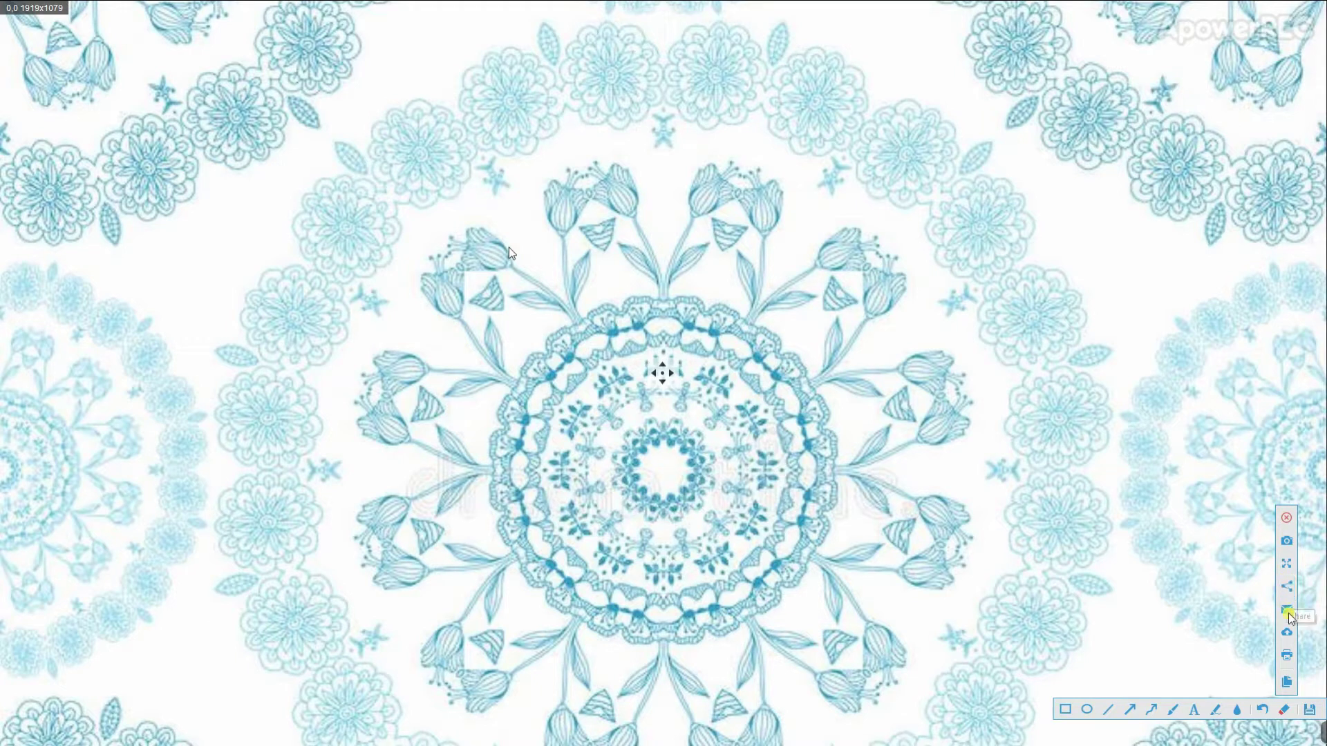
# Finish the screenshot, select it in the Desktop's screen grab pro folder, then minimize Explorer
pyautogui.click(1286, 681)
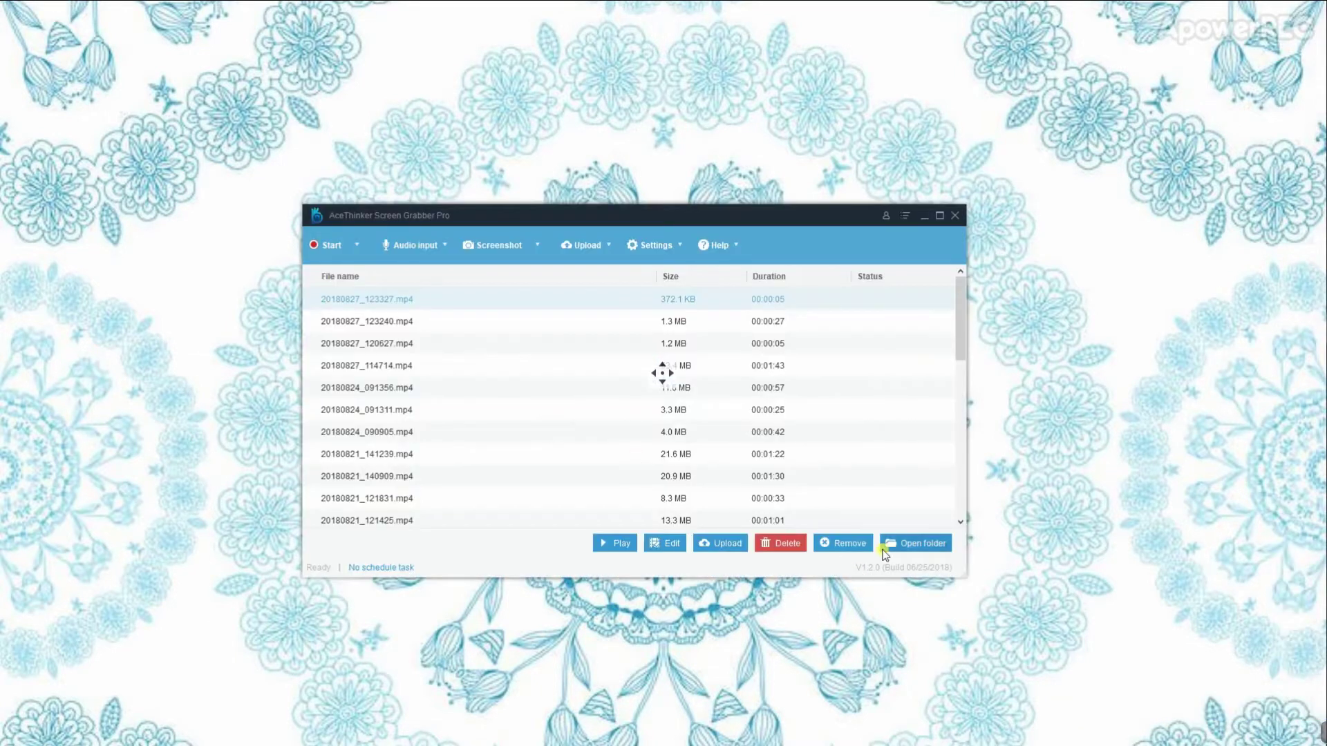
pyautogui.click(916, 543)
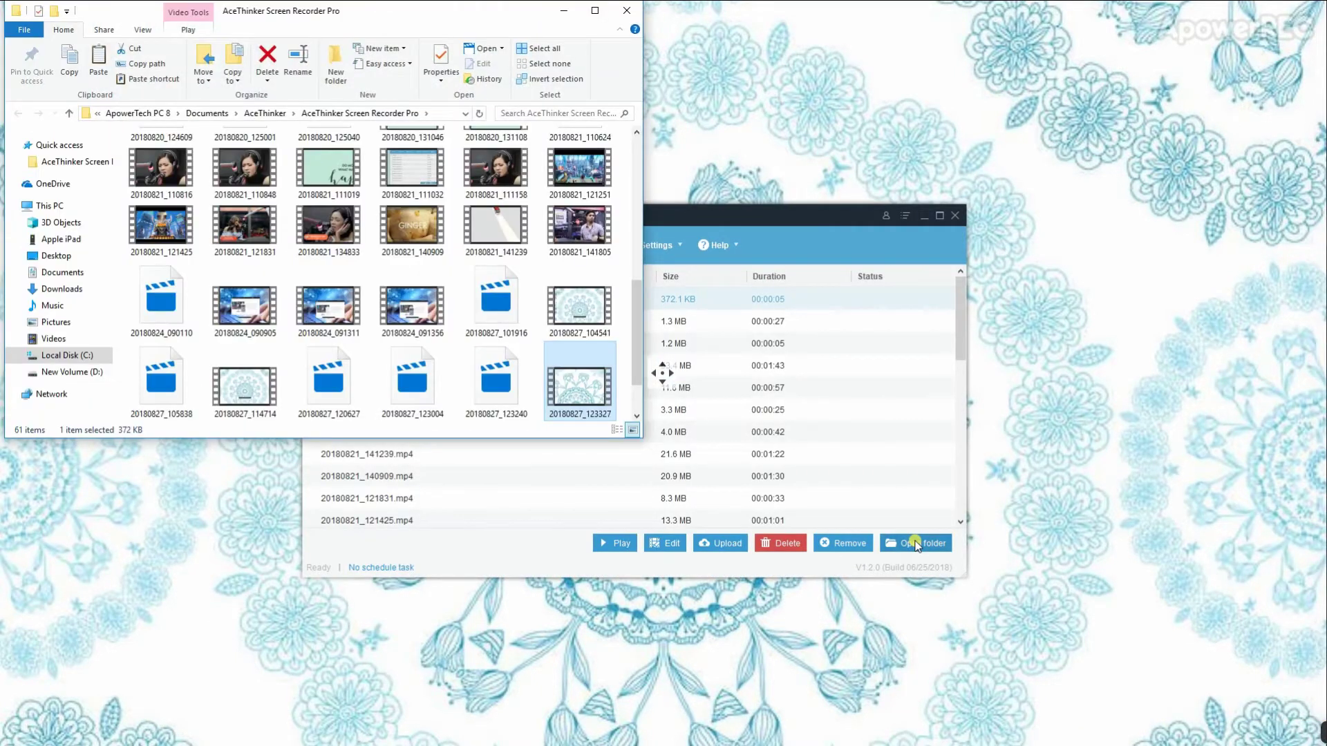
pyautogui.click(74, 304)
pyautogui.click(151, 239)
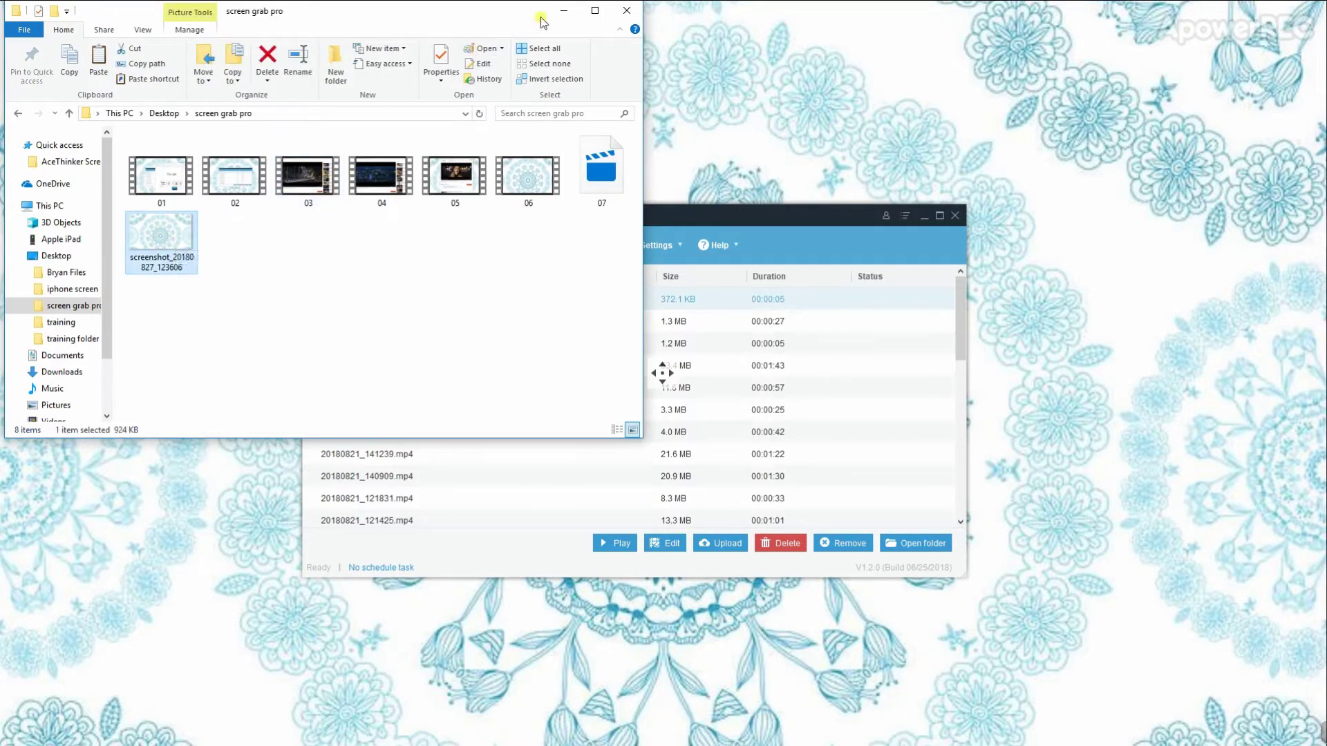
pyautogui.click(568, 12)
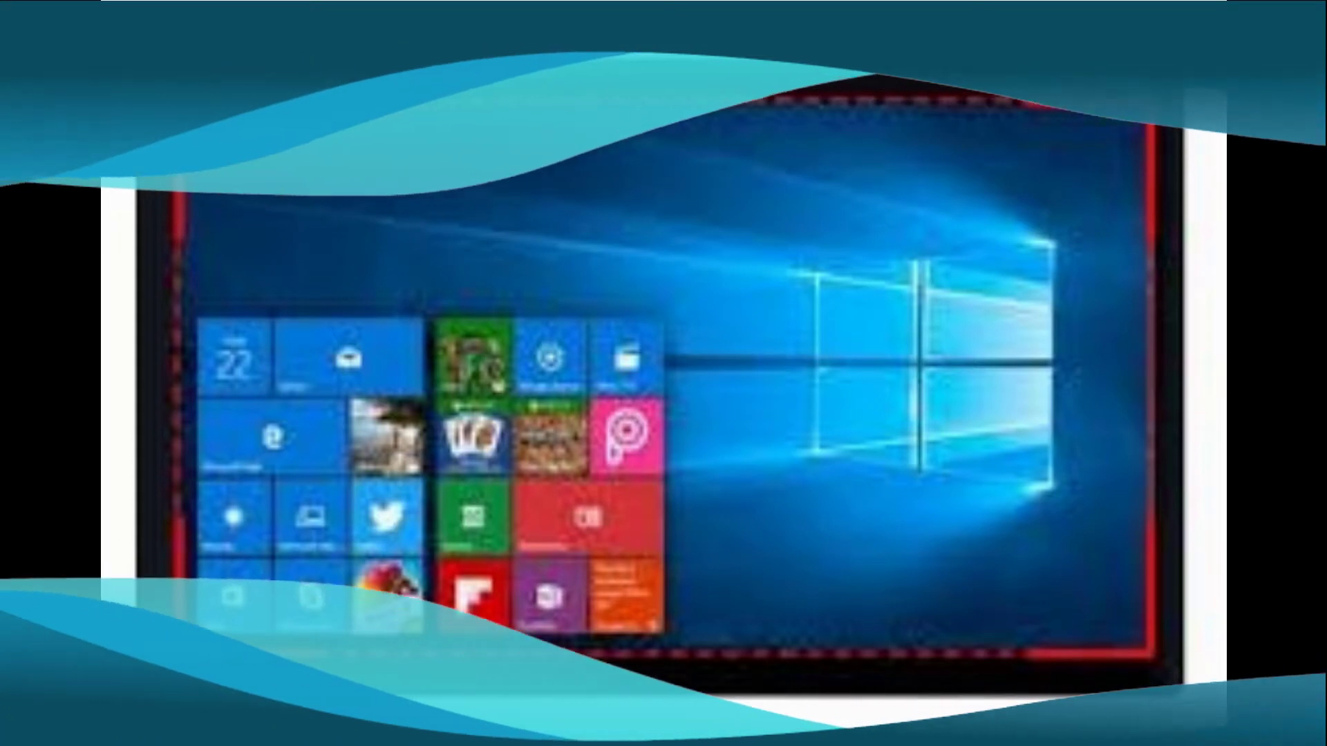